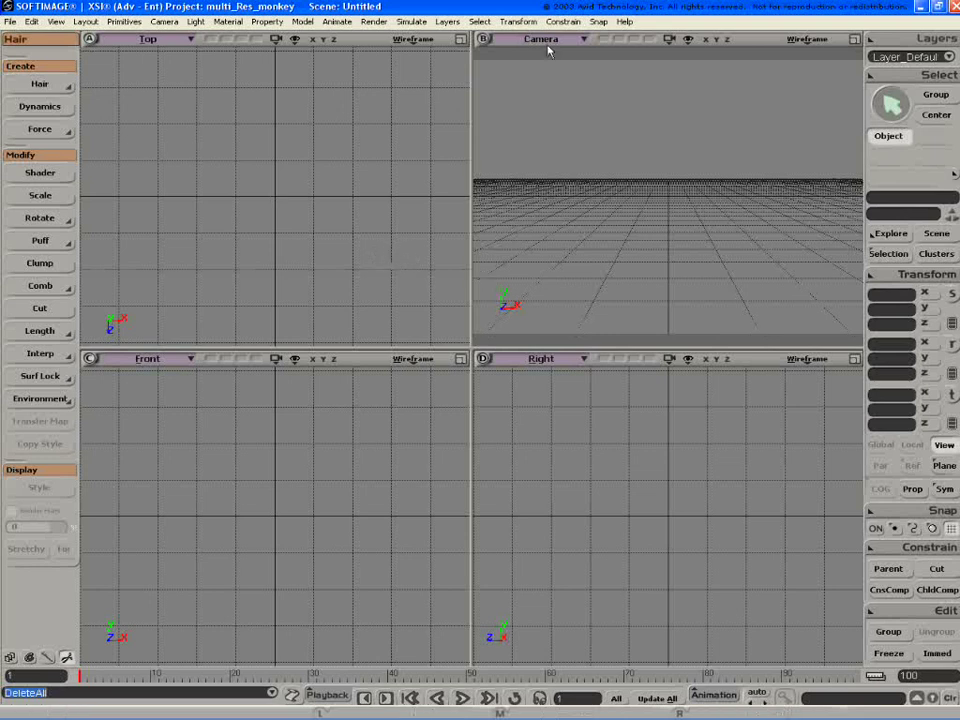
Switch the Camera viewport to the User view and orbit it to look at the grid from an angle above
left_click(541, 39)
left_click(550, 81)
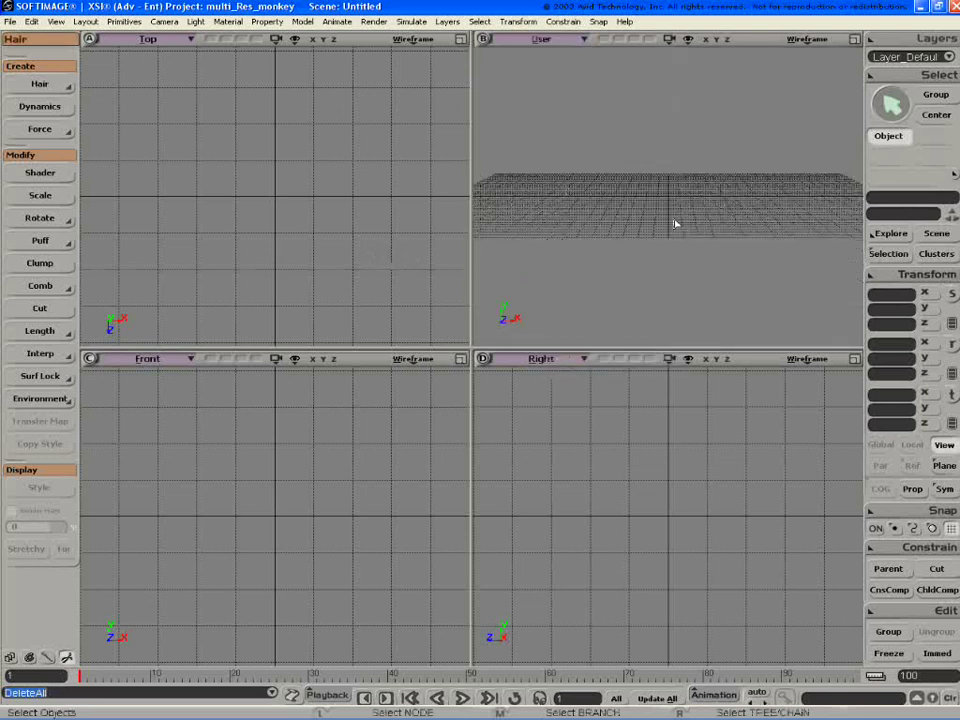
key("o")
mouse_move(685, 199)
left_mouse_down()
mouse_move(654, 220)
mouse_move(699, 186)
left_mouse_up()
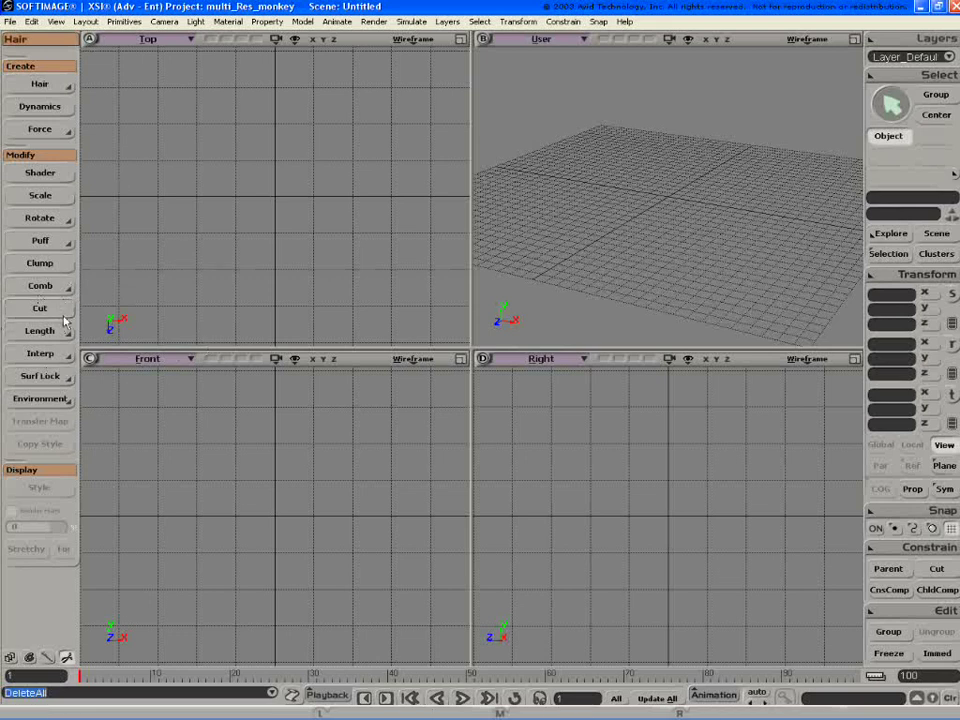
Draw a two-bone 2D skeleton chain in the enlarged Front view, bending to the right at its middle joint
key("1")
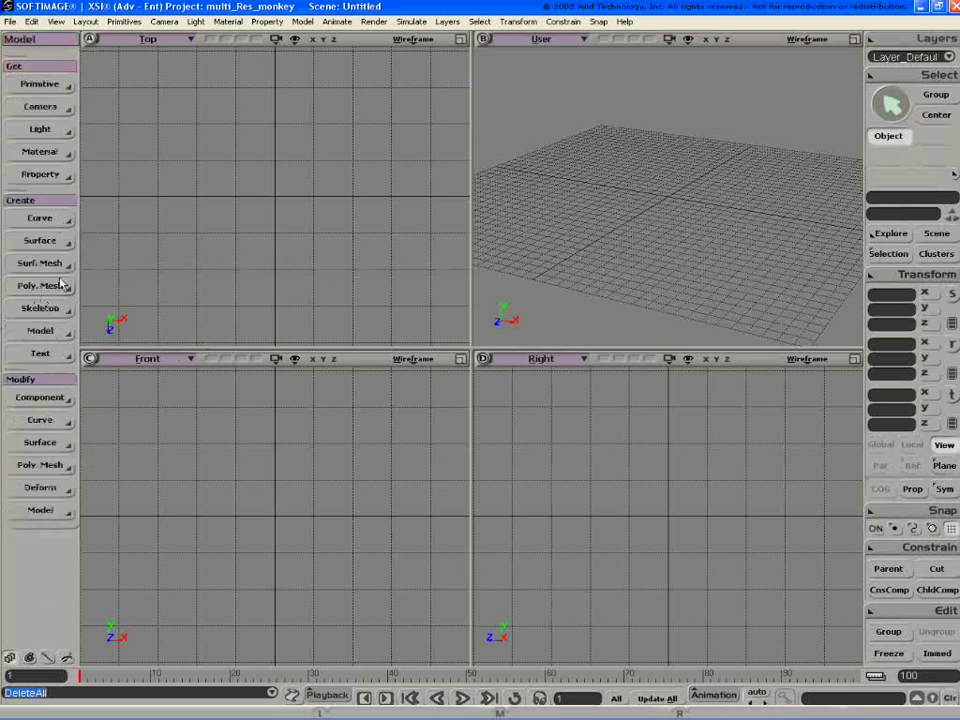
left_click(52, 309)
left_click(109, 316)
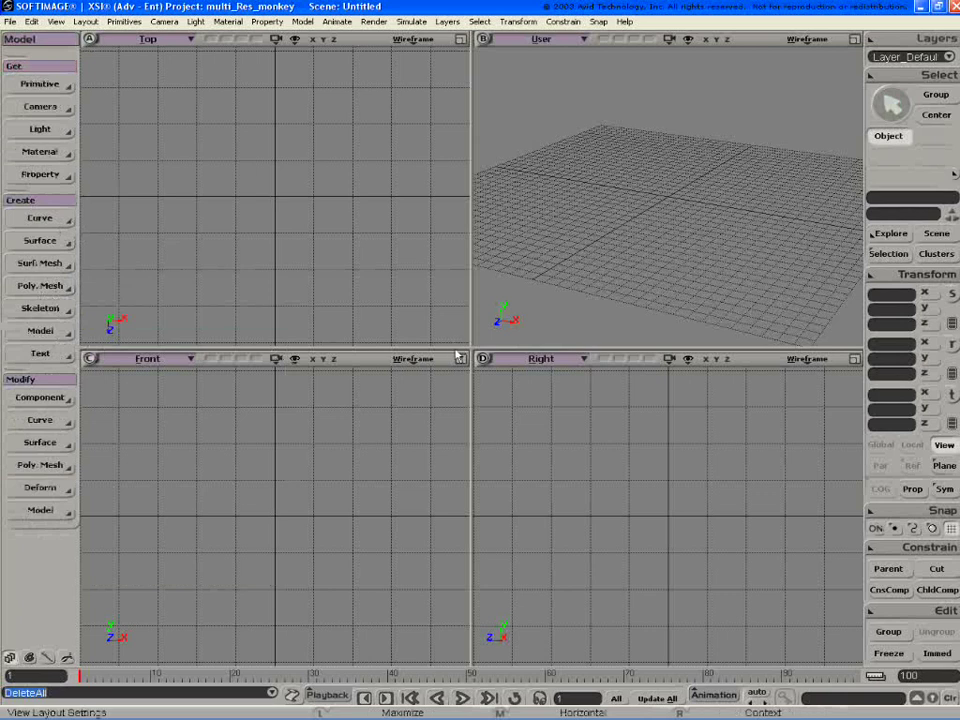
left_click(460, 359)
key("z")
right_click_drag(464, 364, 465, 387)
left_click(437, 173)
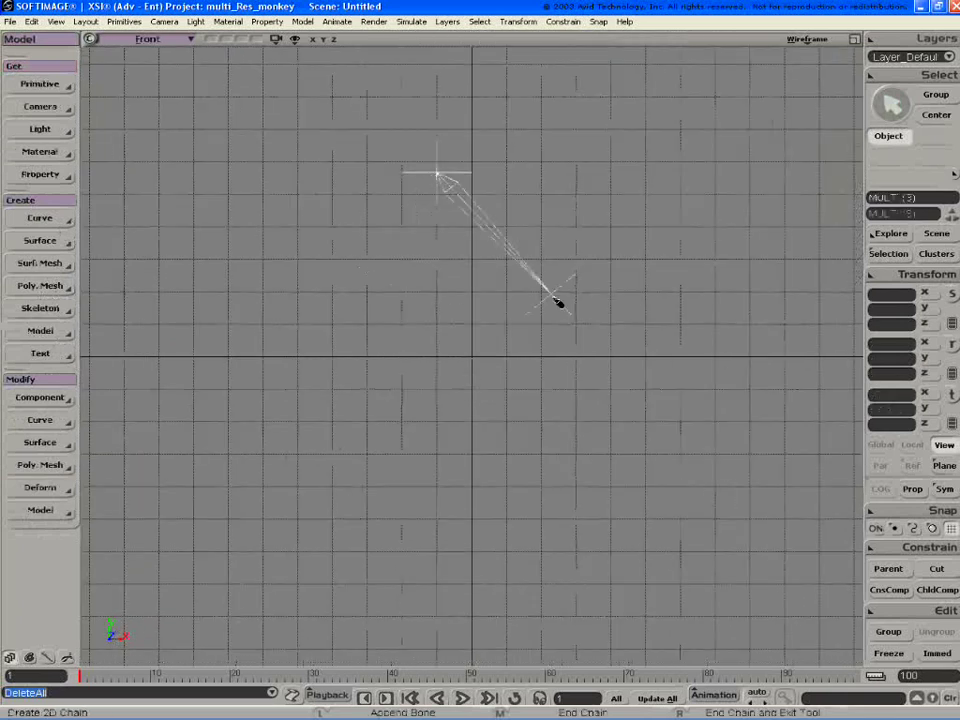
left_click(540, 313)
right_click(446, 433)
Hide the drawn chain, clear the selection and turn off the grid in the Front view
key("h")
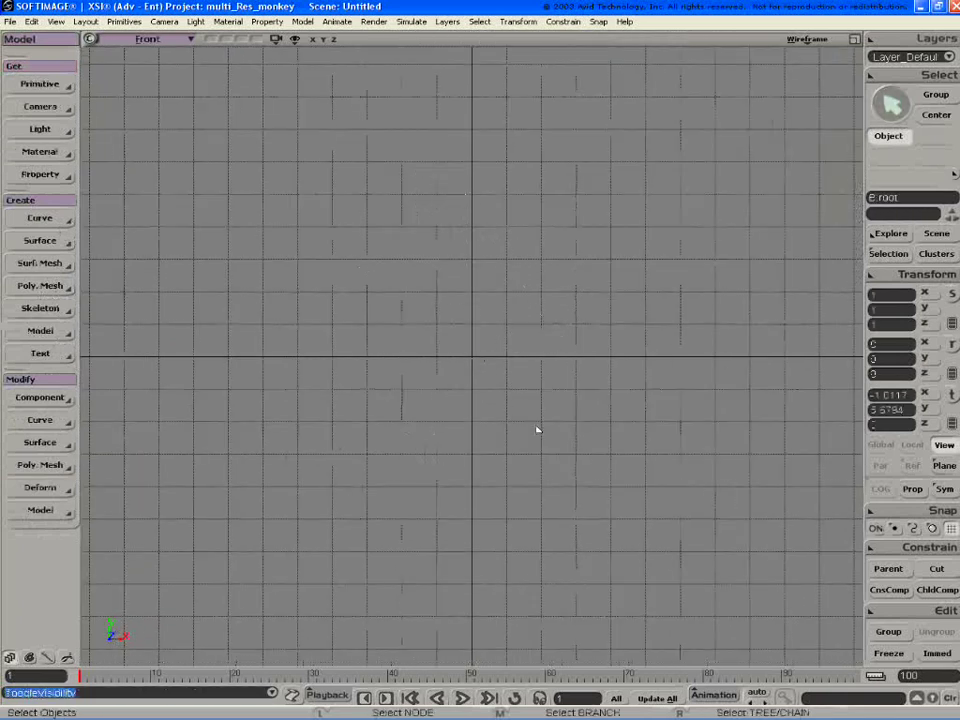
left_click(537, 428)
key("g")
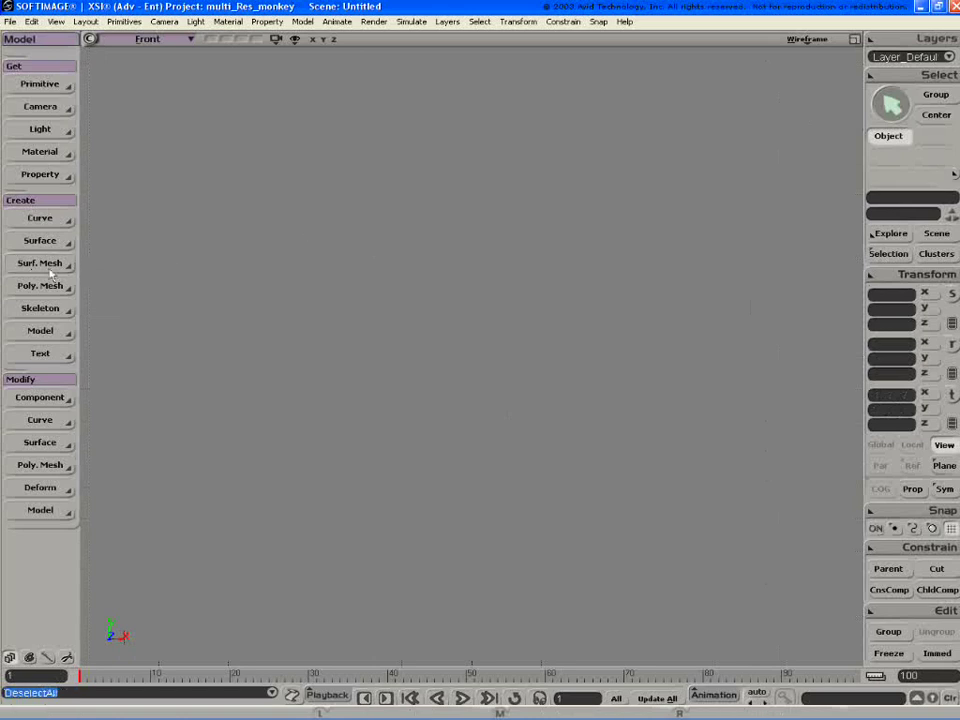
Draw a new two-bone 2D chain in the Front view with a short upper bone and a long lower bone
left_click(42, 308)
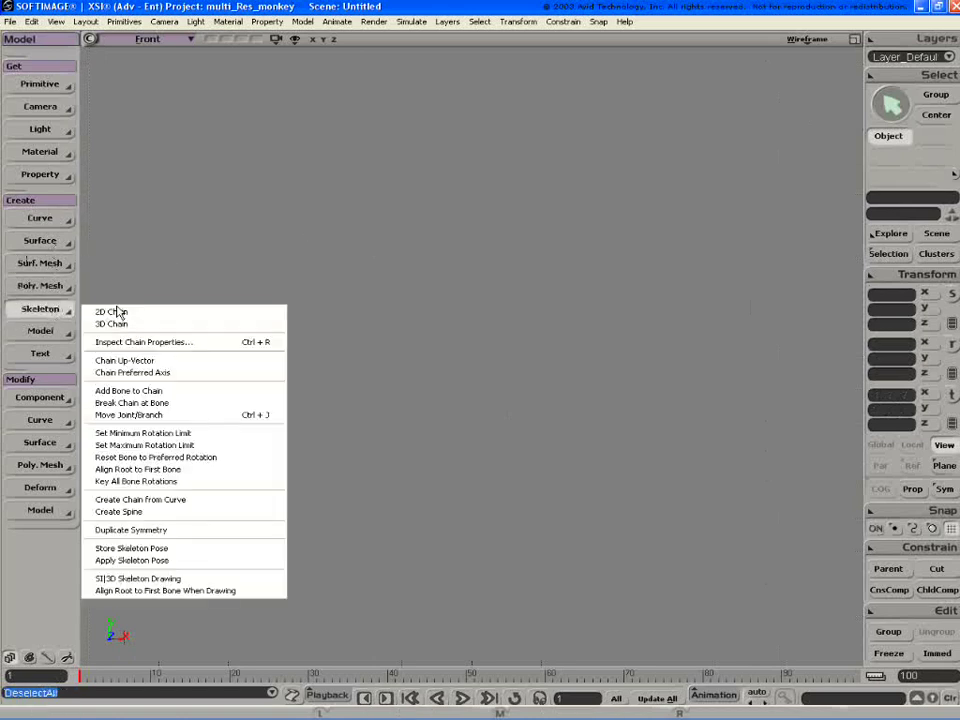
left_click(107, 311)
left_click(441, 215)
left_click(568, 340)
left_click(317, 632)
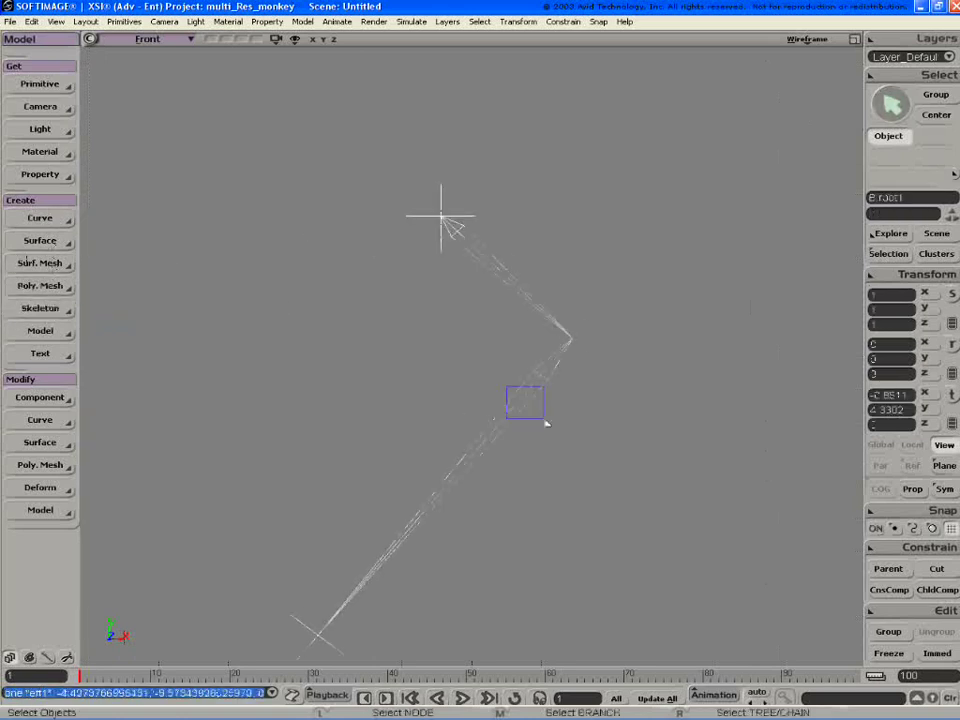
Reshape the chain with the Move Joint tool, shortening the lower bone and repositioning the root and middle joint
right_click(515, 418)
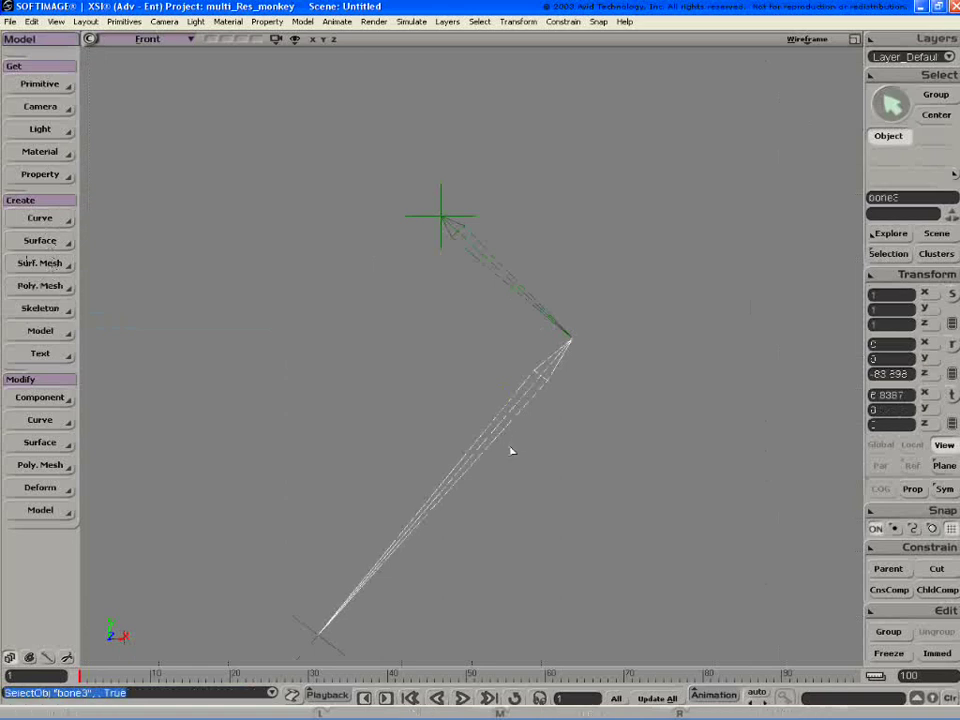
key("ctrl+j")
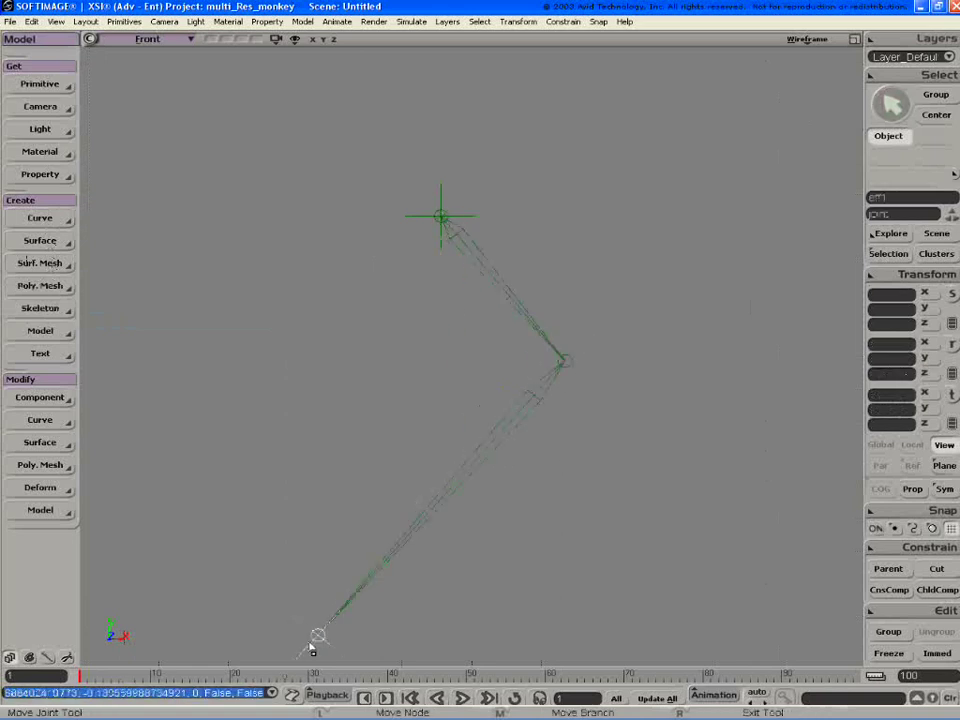
left_click_drag(317, 634, 451, 465)
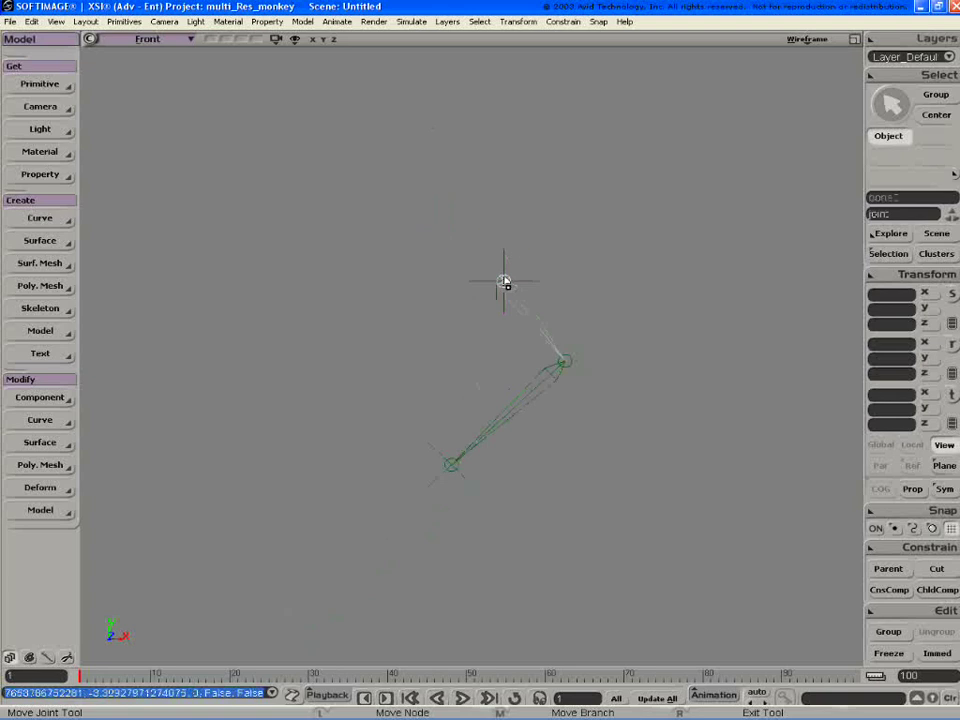
left_click_drag(503, 283, 462, 247)
left_click_drag(525, 360, 528, 355)
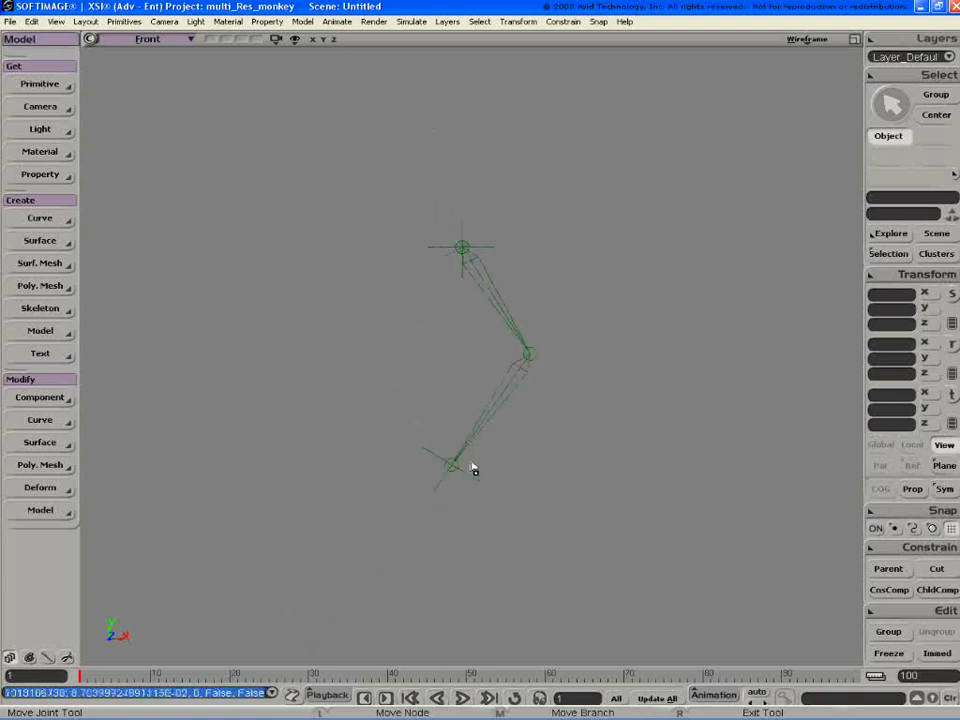
key("space")
Translate the chain's effector upward to bend the two bones, and select the chain's root
mouse_move(450, 437)
left_mouse_down()
mouse_move(489, 370)
mouse_move(375, 476)
mouse_move(467, 452)
mouse_move(494, 462)
mouse_move(360, 446)
mouse_move(466, 427)
left_mouse_up()
left_click(453, 437)
key("v")
left_click(495, 257)
left_click(494, 412)
key("v")
left_click(499, 252)
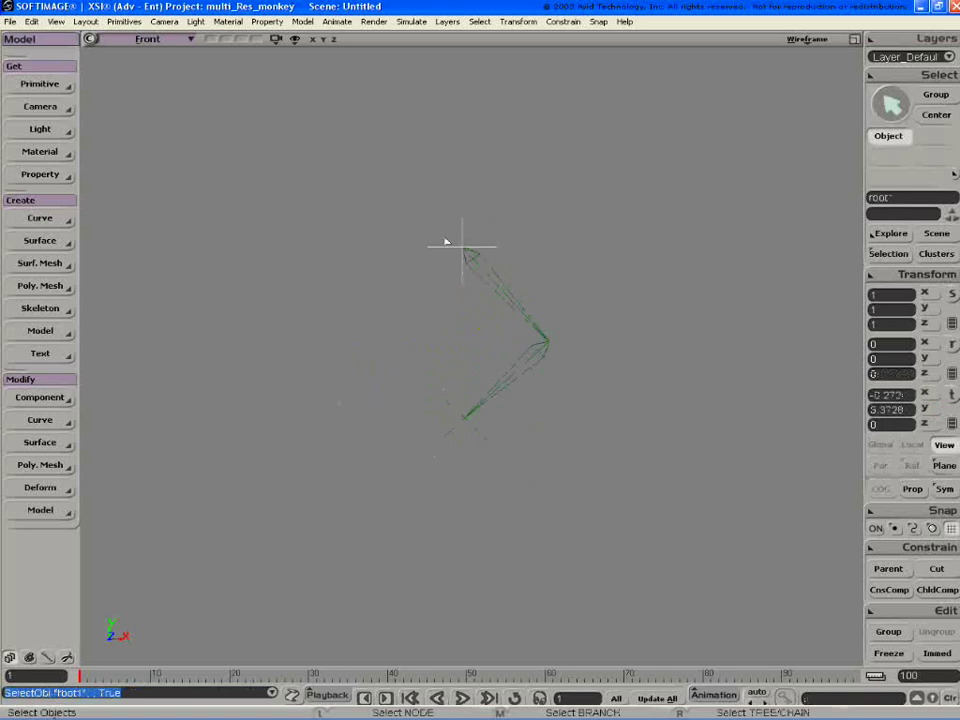
Select the whole chain as a branch from its root and delete it
key("z")
left_click_drag(577, 341, 484, 366)
middle_click(422, 294)
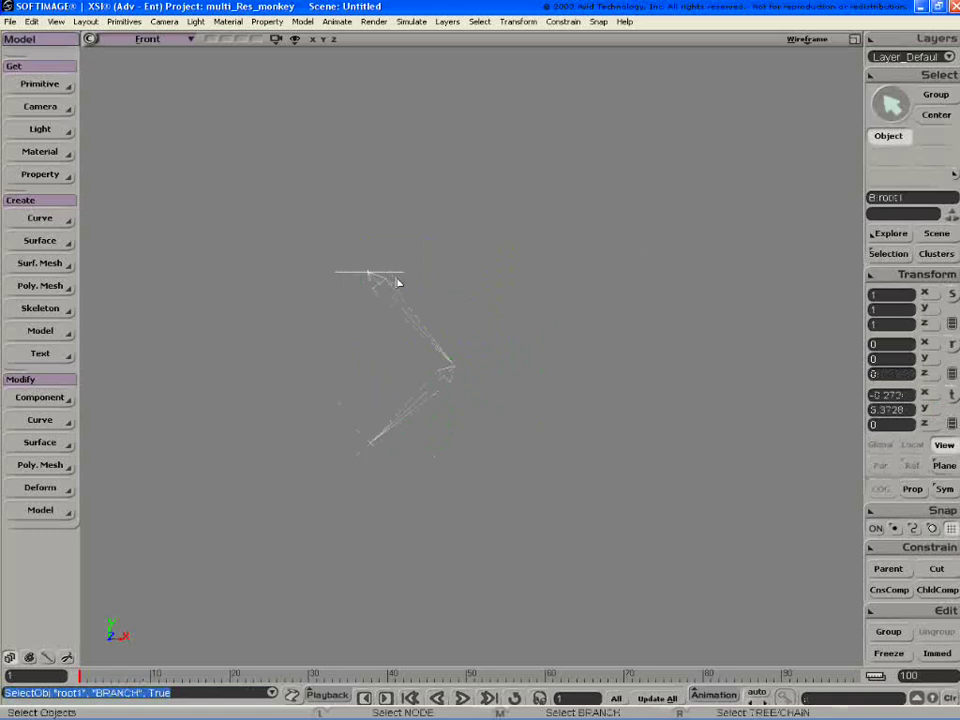
key("Delete")
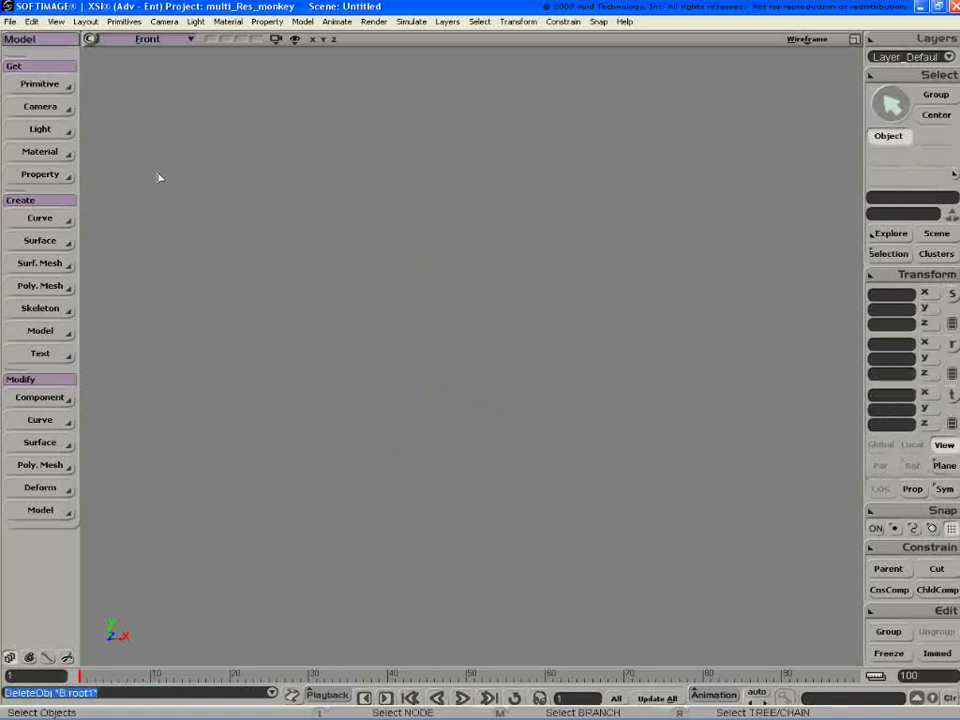
Create a polygon mesh cube, scale it uniformly to about 0.24 and place it low in the Front view
left_click(40, 84)
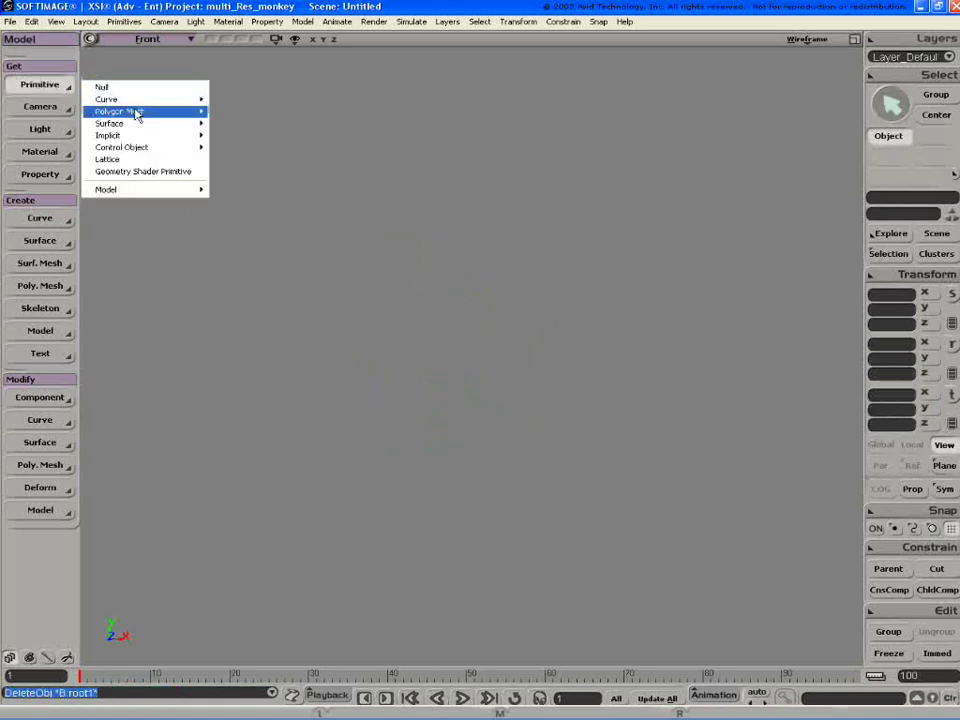
mouse_move(125, 109)
left_click(231, 109)
key("x")
left_click_drag(611, 297, 511, 408)
key("v")
left_click_drag(443, 395, 507, 450)
left_click(325, 41)
left_click_drag(353, 90, 350, 207)
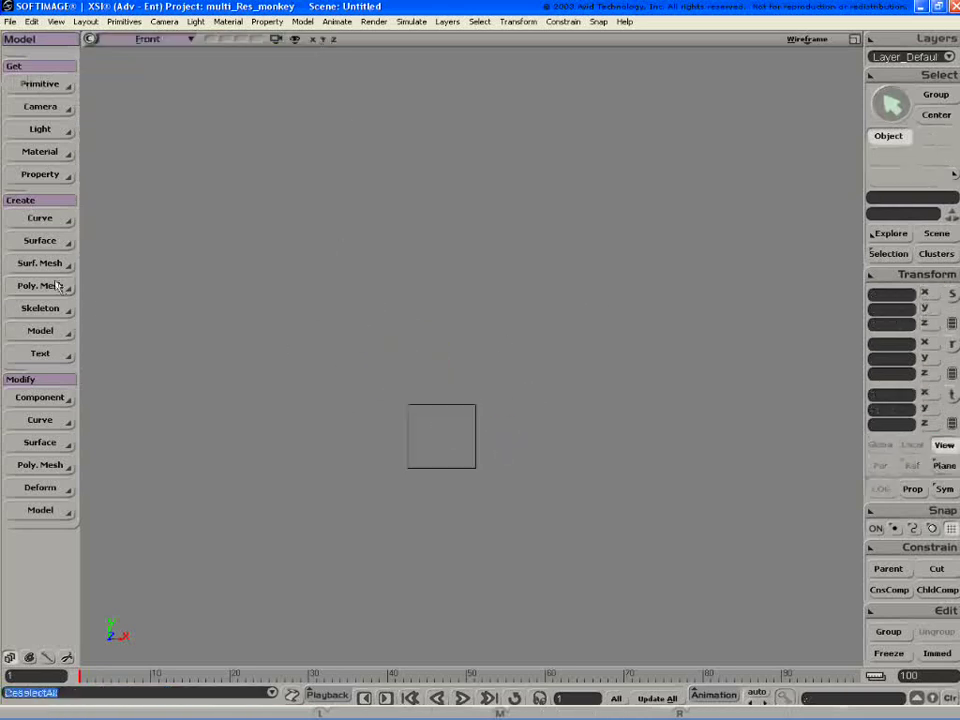
Draw a two-bone 2D chain above the cube, bending right and ending with its effector inside the cube
left_click(45, 309)
left_click(114, 312)
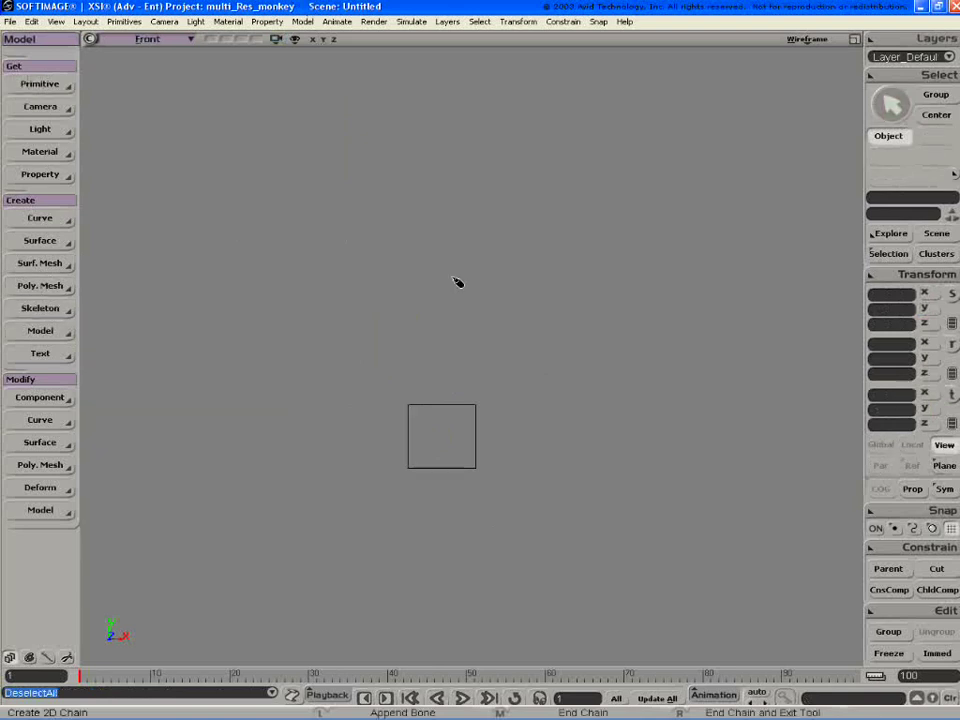
left_click(438, 253)
left_click(527, 345)
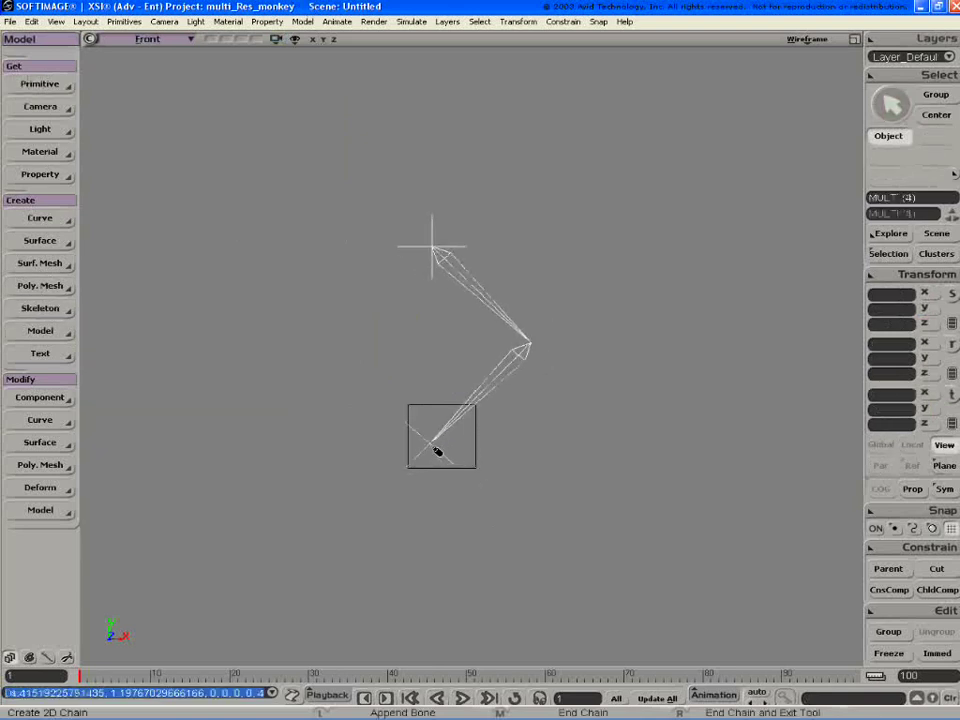
right_click(415, 462)
Move the cube down and to the right, away from the chain's effector
left_click_drag(503, 460, 462, 436)
key("v")
left_click_drag(545, 482, 572, 521)
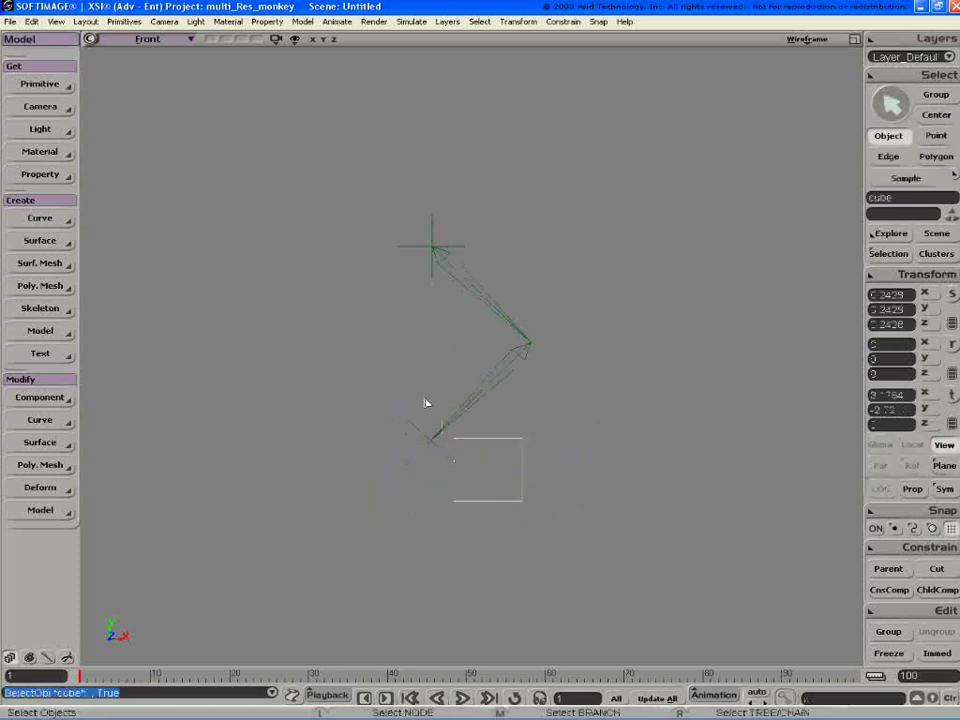
Constrain the chain's effector to the cube with a Position constraint, keeping the default constraint settings
left_click(432, 434)
left_click(945, 547)
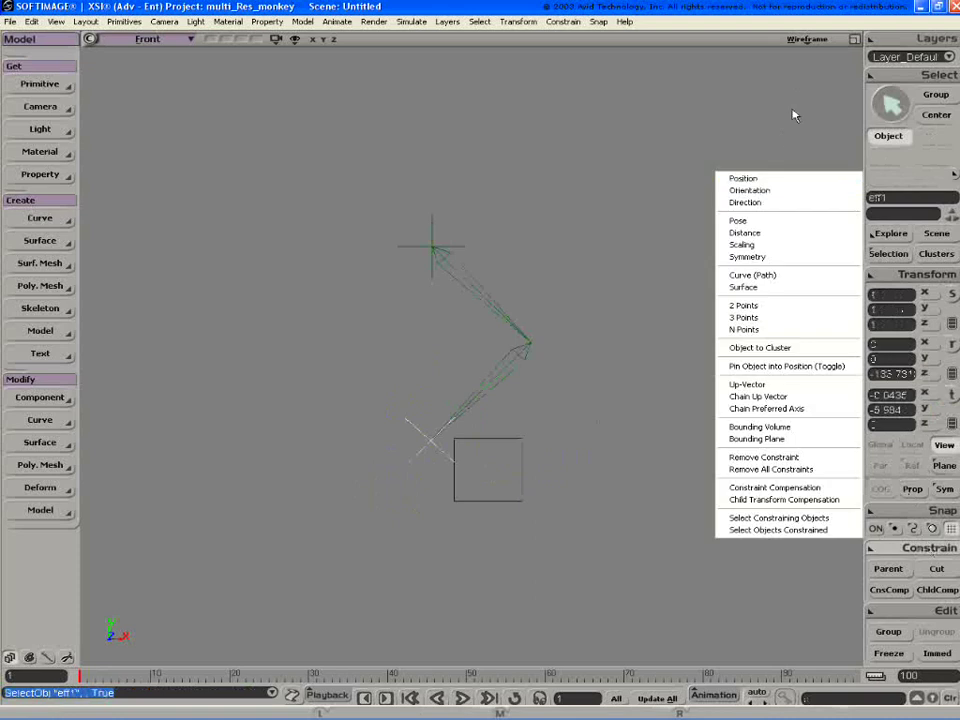
left_click(768, 179)
left_click(535, 482)
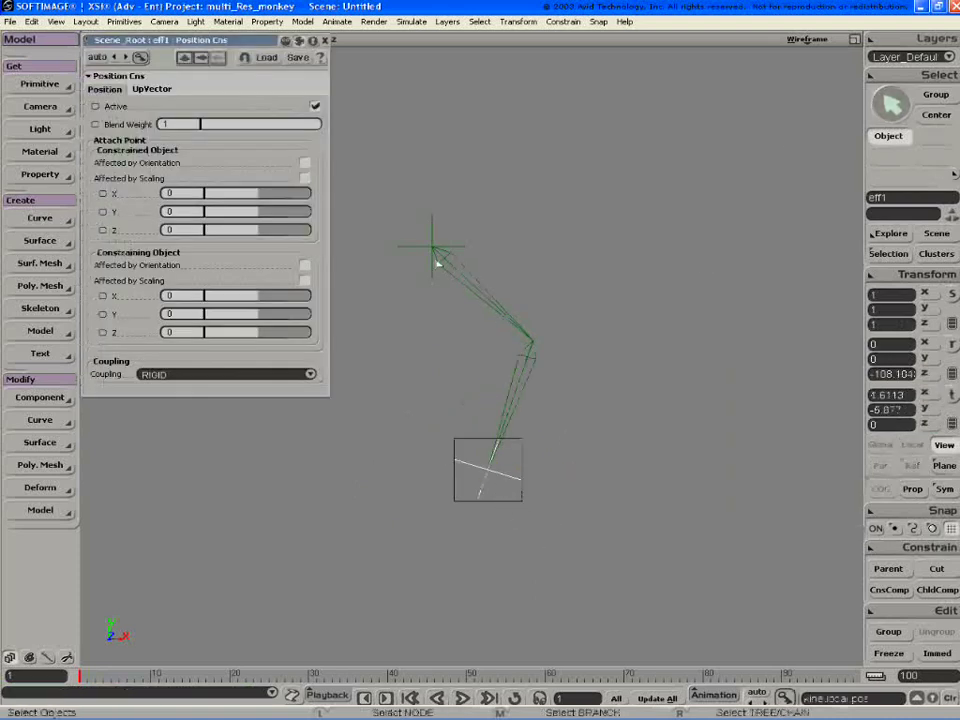
left_click(325, 41)
Move the cube up and to the left so the constrained chain follows it
left_click(504, 498)
key("v")
left_click_drag(497, 540, 451, 519)
key("space")
Reshape the constrained chain with the Move Joint tool by moving its middle joint toward the cube and its root up and left
left_click(511, 357)
key("ctrl")
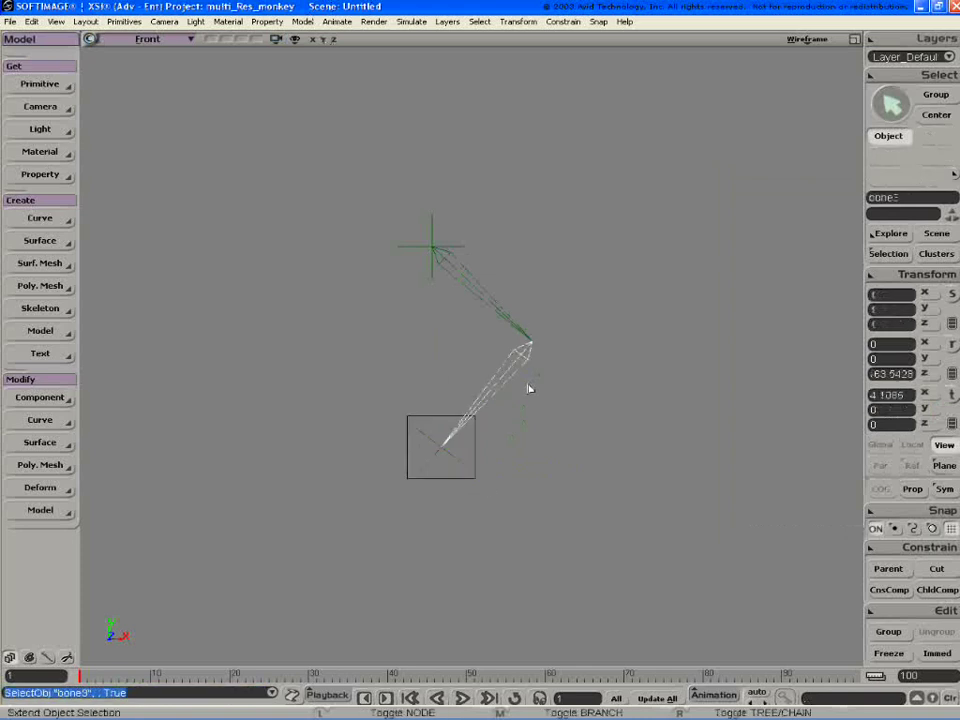
key("ctrl+j")
left_click_drag(531, 346, 514, 368)
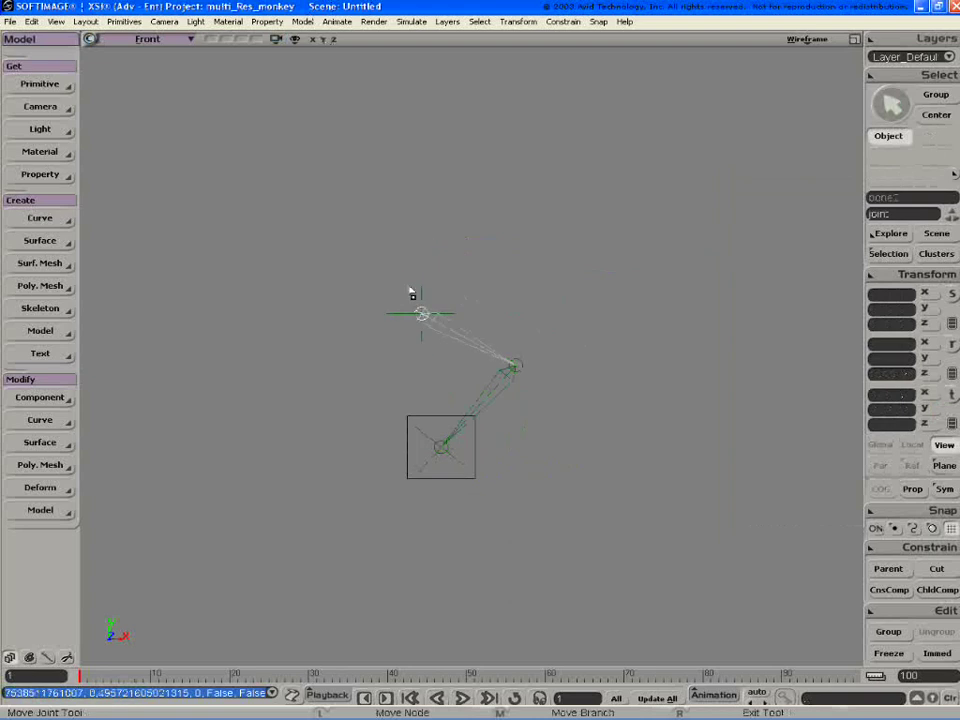
left_click_drag(411, 293, 391, 249)
left_click_drag(458, 440, 497, 374)
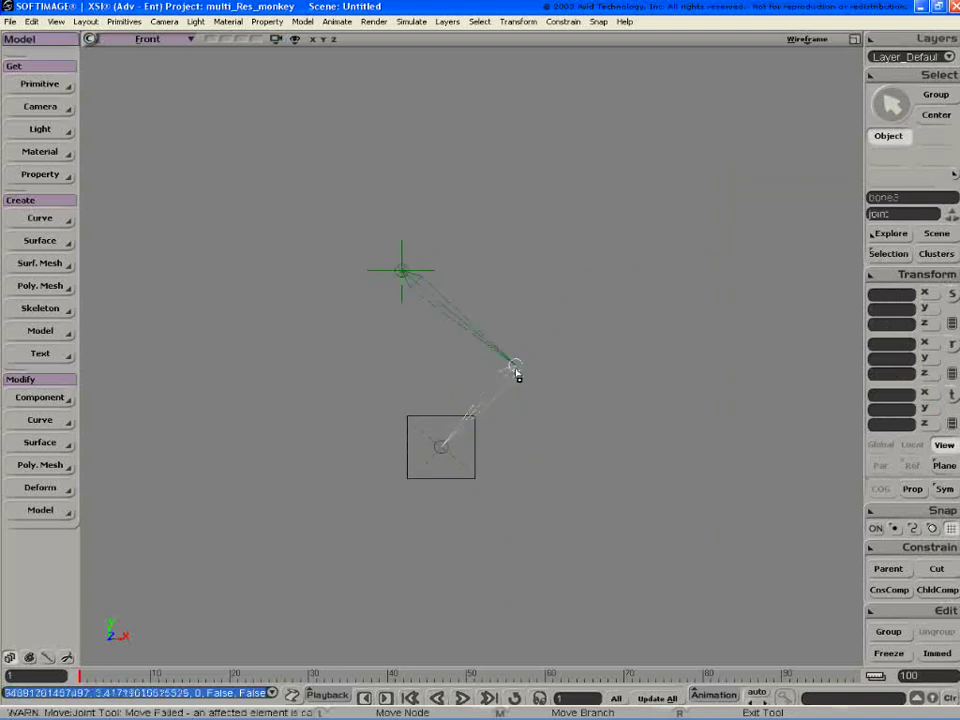
left_click_drag(348, 388, 510, 378)
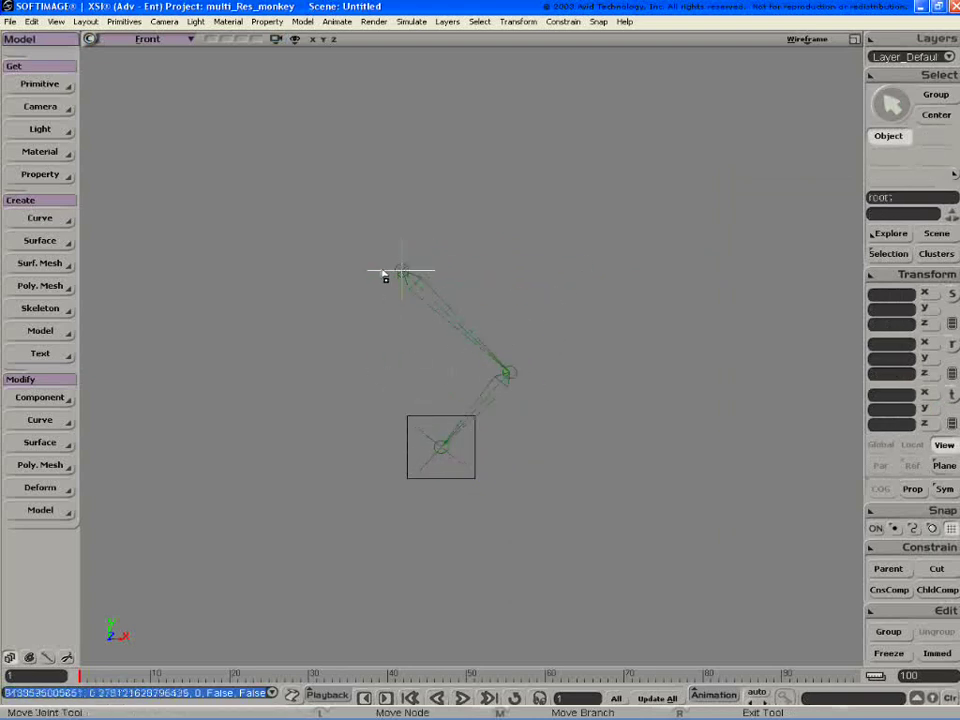
left_click_drag(402, 269, 378, 246)
key("space")
Select the chain as a branch together with the cube and delete both
left_click(521, 289)
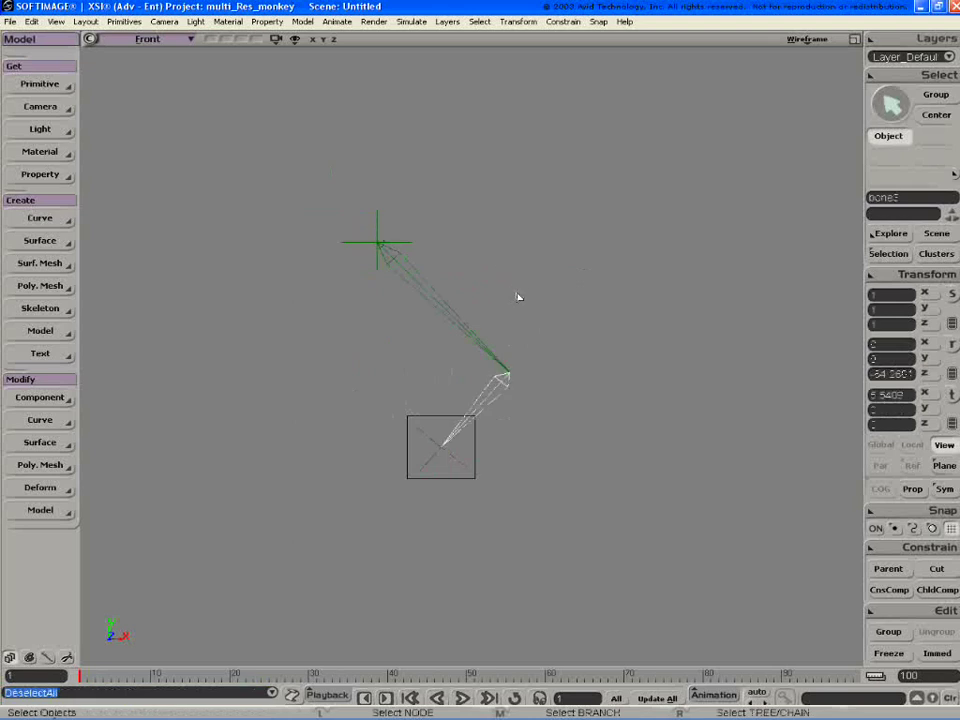
middle_click(384, 268)
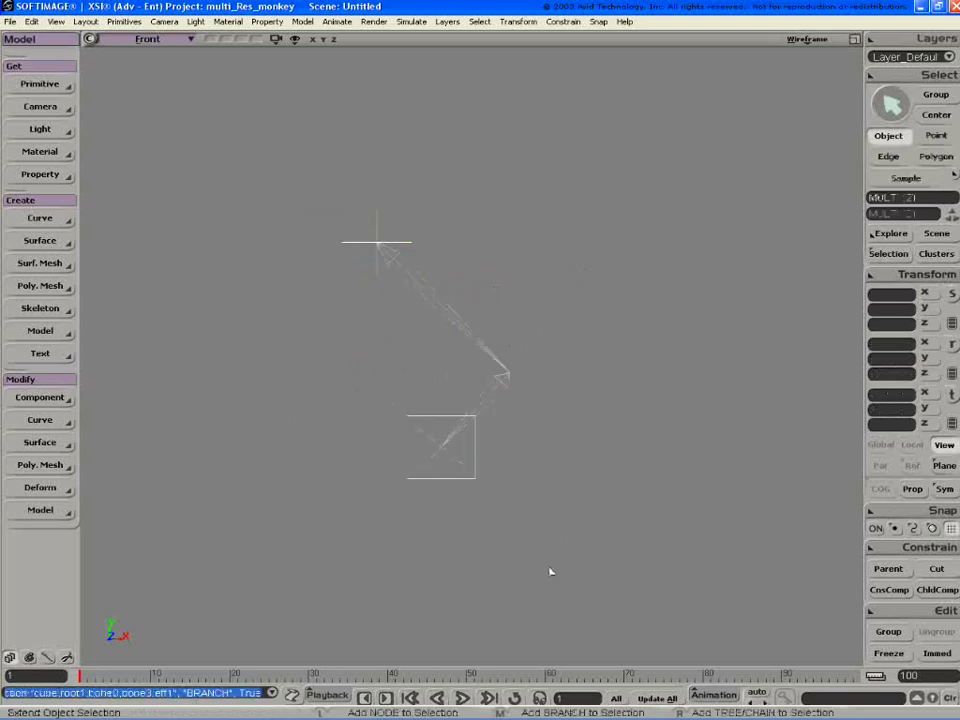
key("Delete")
Load the predefined Biped - Rig model into the scene
left_click(40, 84)
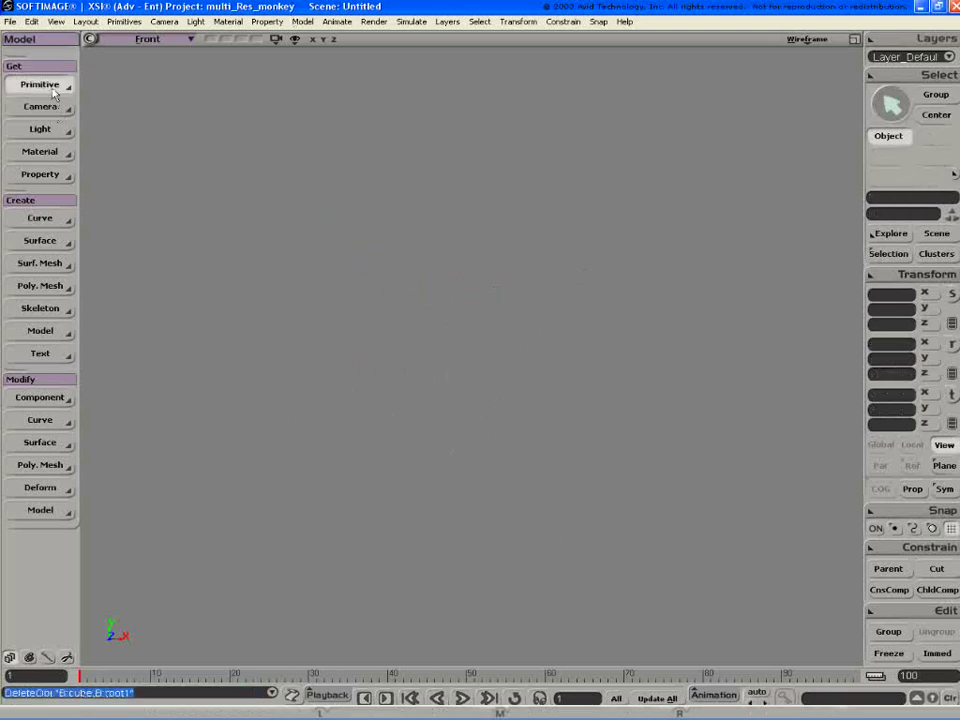
mouse_move(137, 190)
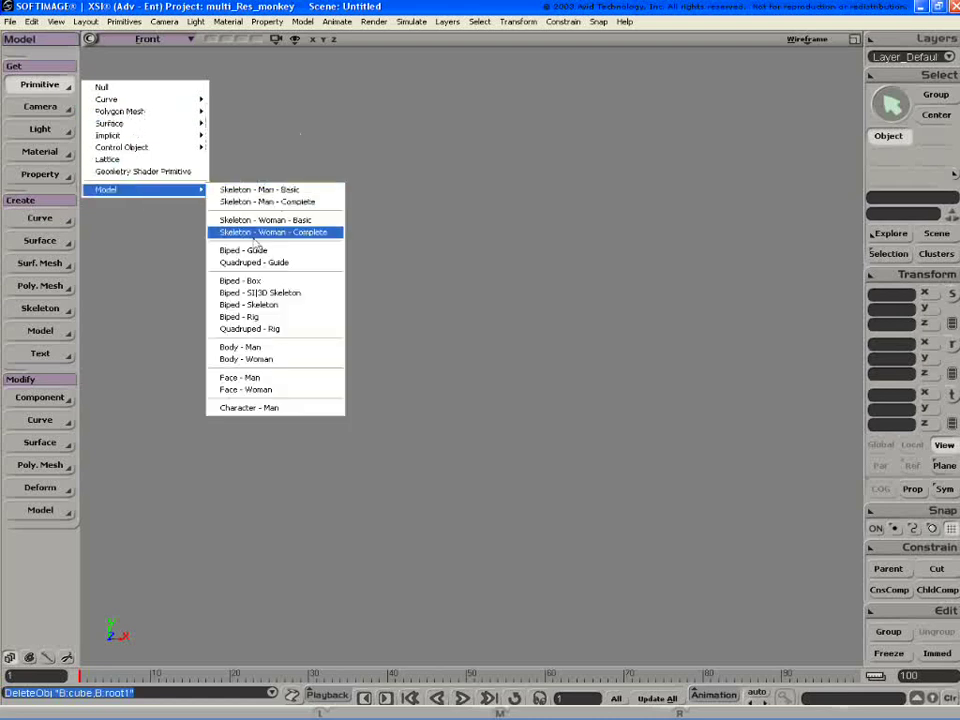
left_click(342, 316)
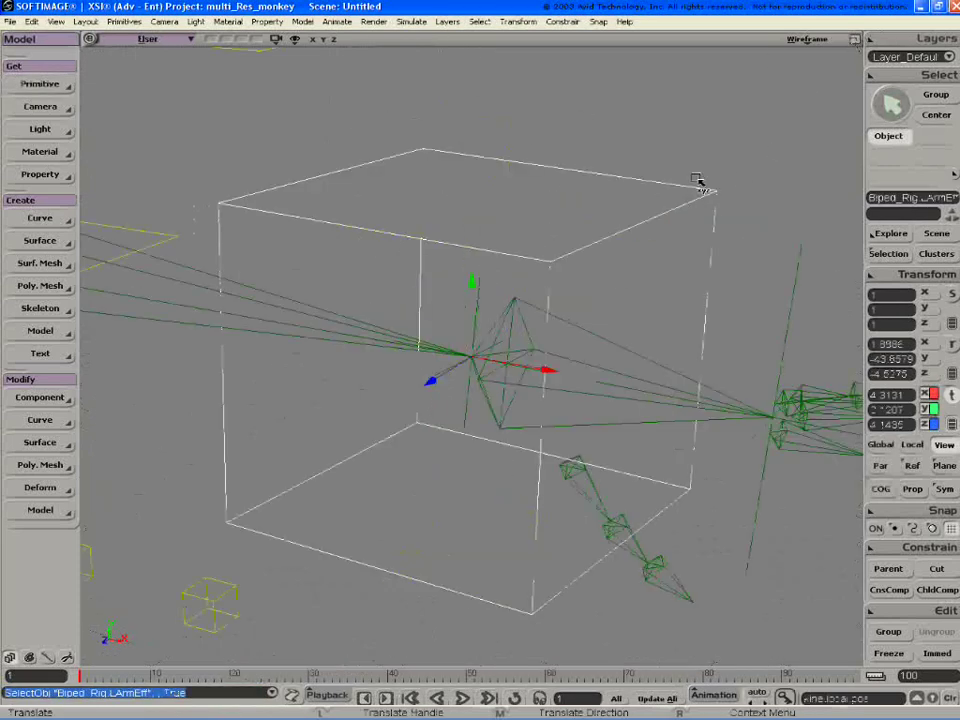
Pose the rig's left arm in the User view by moving its hand control box, Biped_Rig.LArmEff
left_click(600, 318)
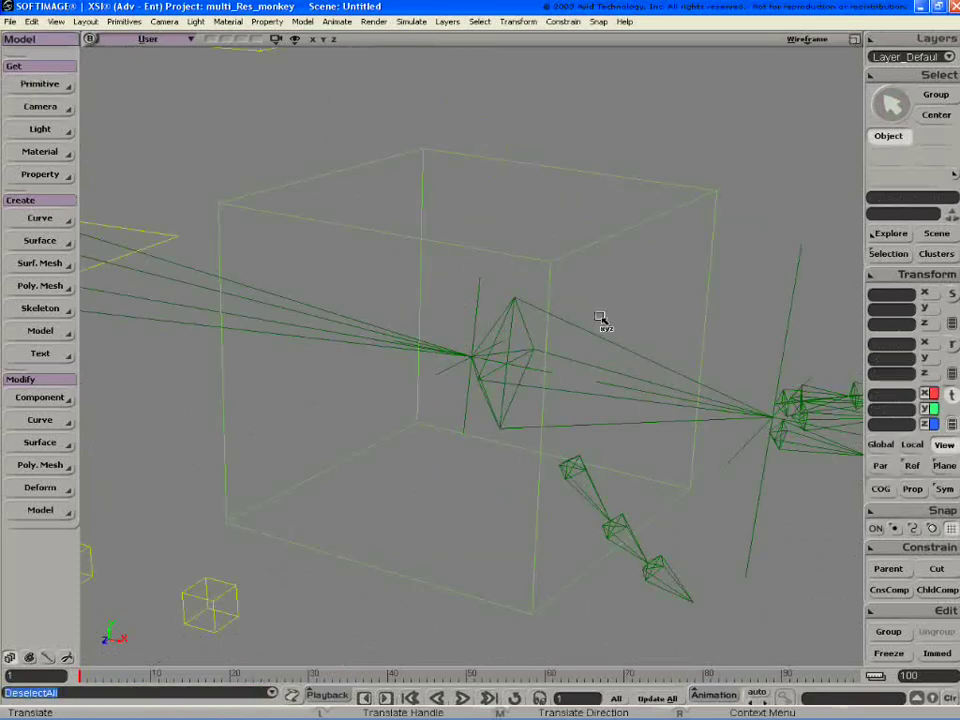
right_click_drag(535, 400, 651, 178)
key("o")
left_click_drag(651, 178, 617, 244)
key("space")
left_click_drag(542, 309, 495, 340)
key("z")
left_click_drag(435, 321, 505, 267)
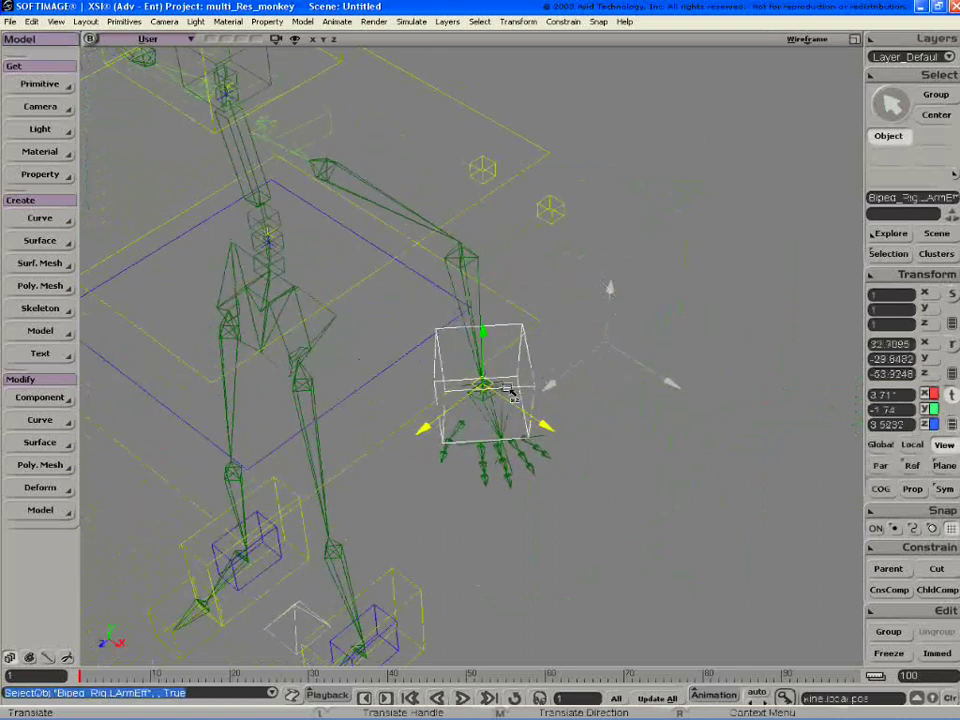
Rotate the rig's left forearm and reposition the arm's elbow and wrist joints with the Move Joint tool
left_click(505, 267)
key("c")
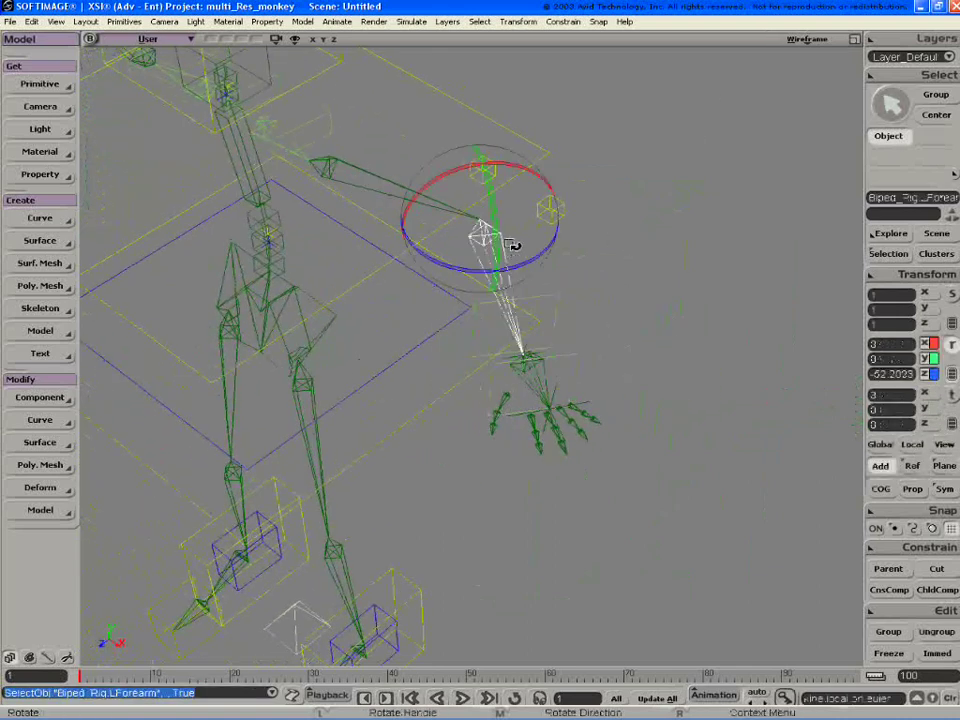
key("ctrl+j")
left_click_drag(480, 222, 460, 182)
left_click_drag(523, 356, 485, 347)
left_click(308, 163)
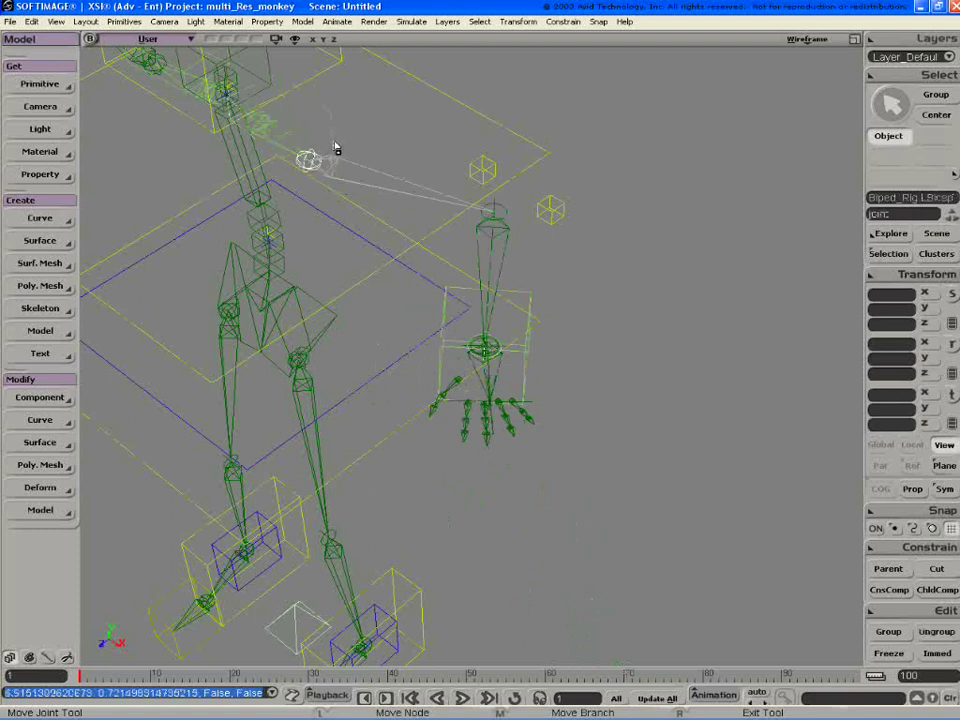
left_click_drag(336, 148, 304, 146)
left_click_drag(495, 214, 523, 252)
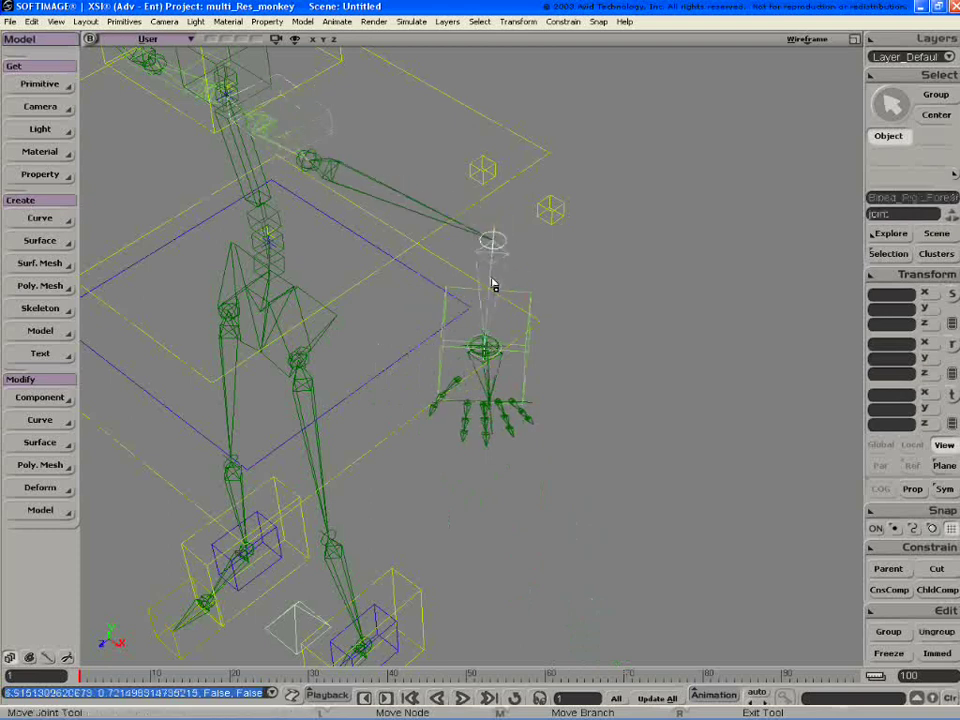
left_click_drag(489, 336, 517, 443)
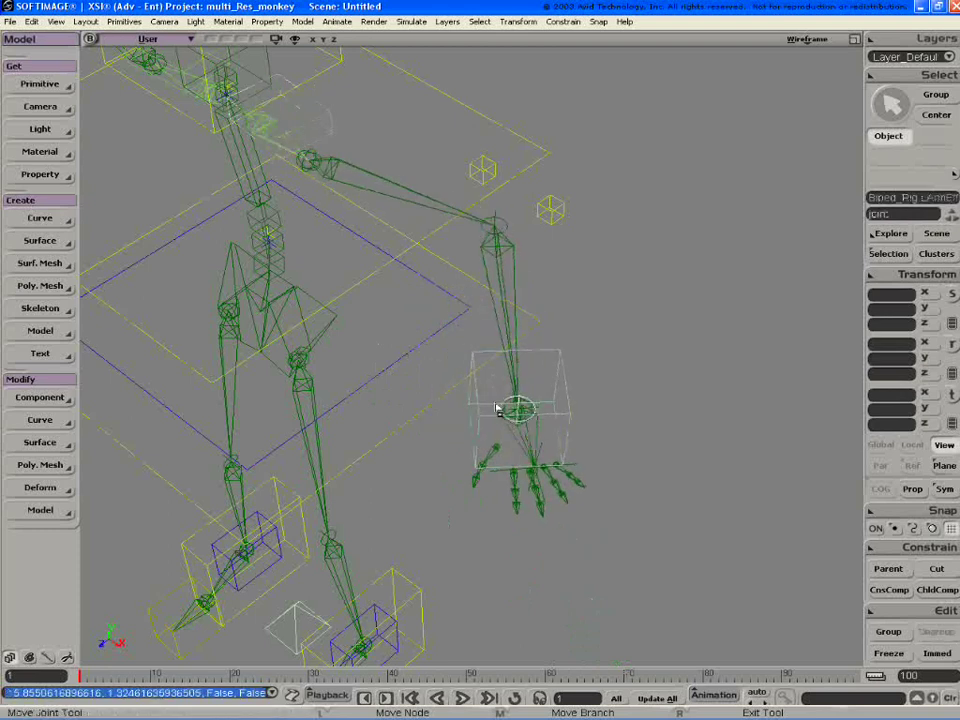
Select the left arm's up-vector control behind the rig and lower it from a side view
scroll(630, 212, "down", 4)
key("o")
left_click_drag(630, 212, 556, 194)
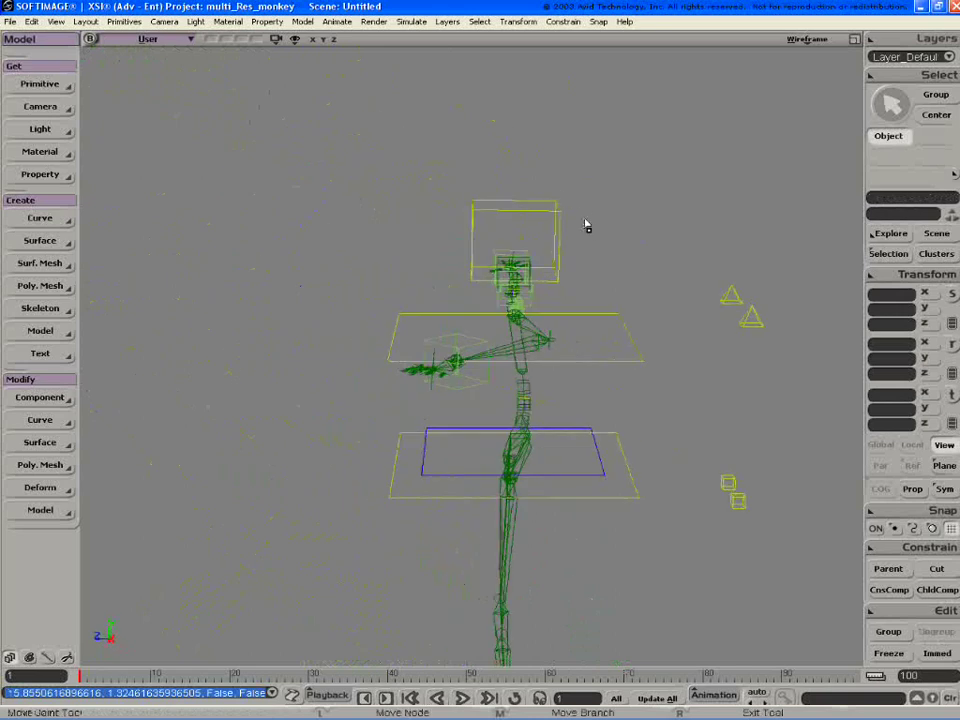
key("space")
left_click(525, 345)
left_click(760, 337)
key("v")
left_click_drag(760, 337, 631, 450)
Readjust the left arm's up-vector control behind the rig from several angles, lowering it and raising it again
key("space")
key("p")
left_click_drag(598, 154, 500, 300)
key("o")
key("v")
left_click_drag(773, 598, 642, 628)
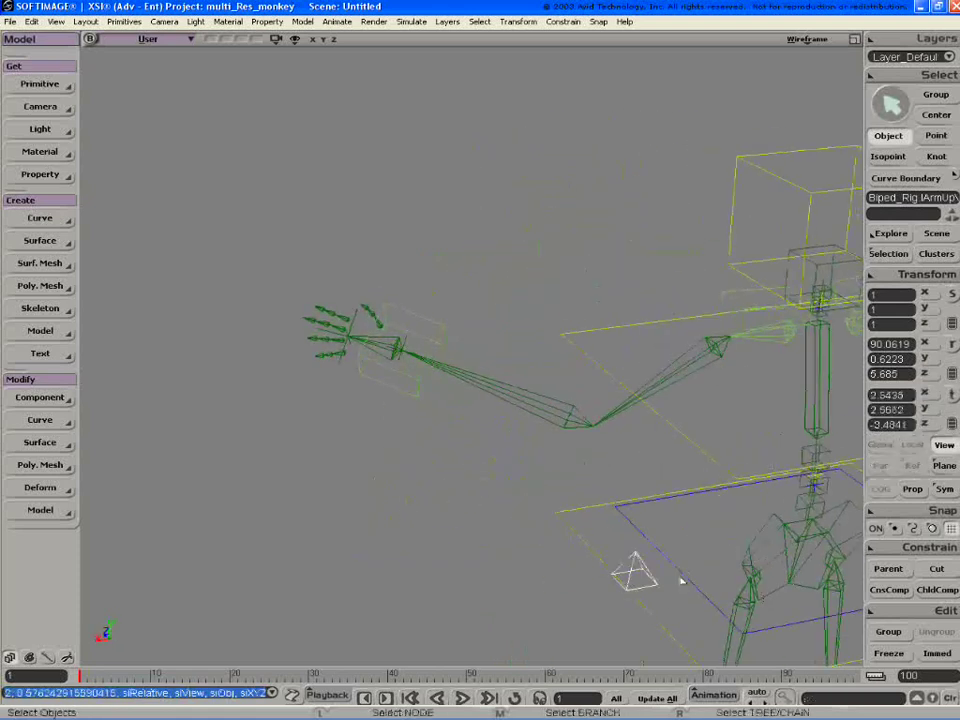
key("o")
left_click_drag(681, 581, 766, 516)
key("v")
left_click_drag(664, 547, 624, 401)
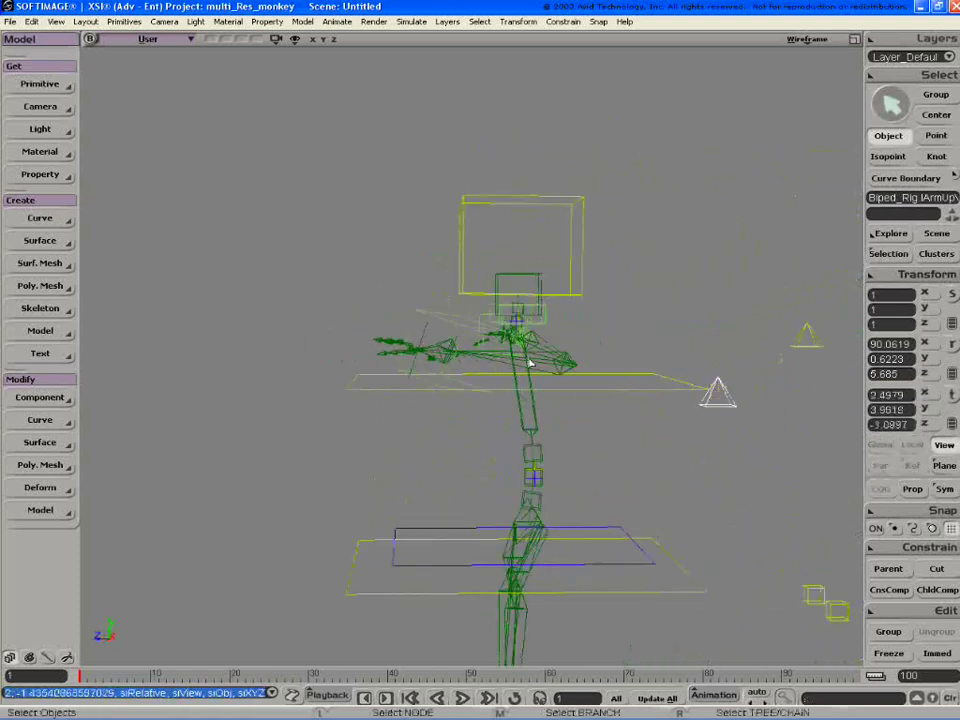
Adjust the left forearm's elbow and wrist positions from an overhead view with the Move Joint tool
left_click(575, 373)
key("c")
key("ctrl+j")
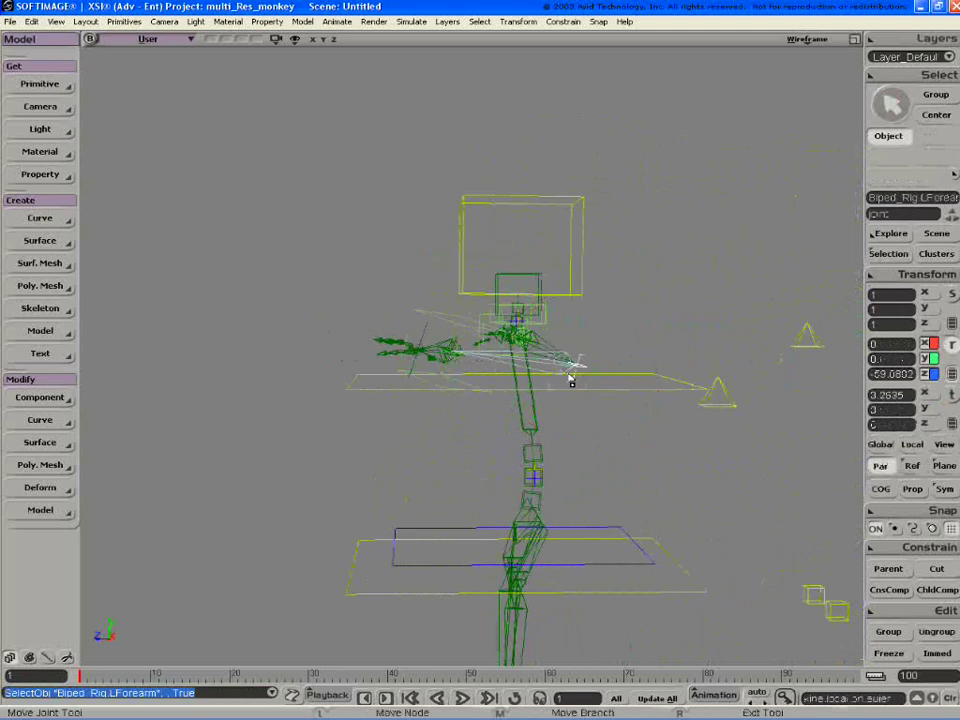
left_click_drag(497, 368, 745, 499)
key("o")
left_click_drag(428, 214, 428, 182)
left_click(536, 390)
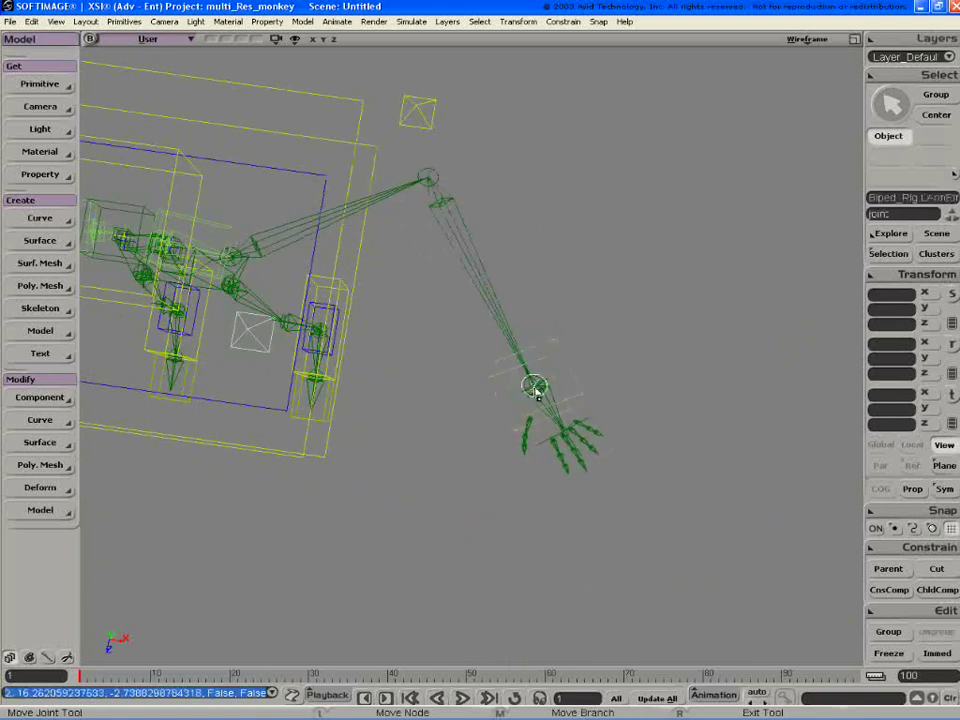
left_click_drag(536, 390, 545, 333)
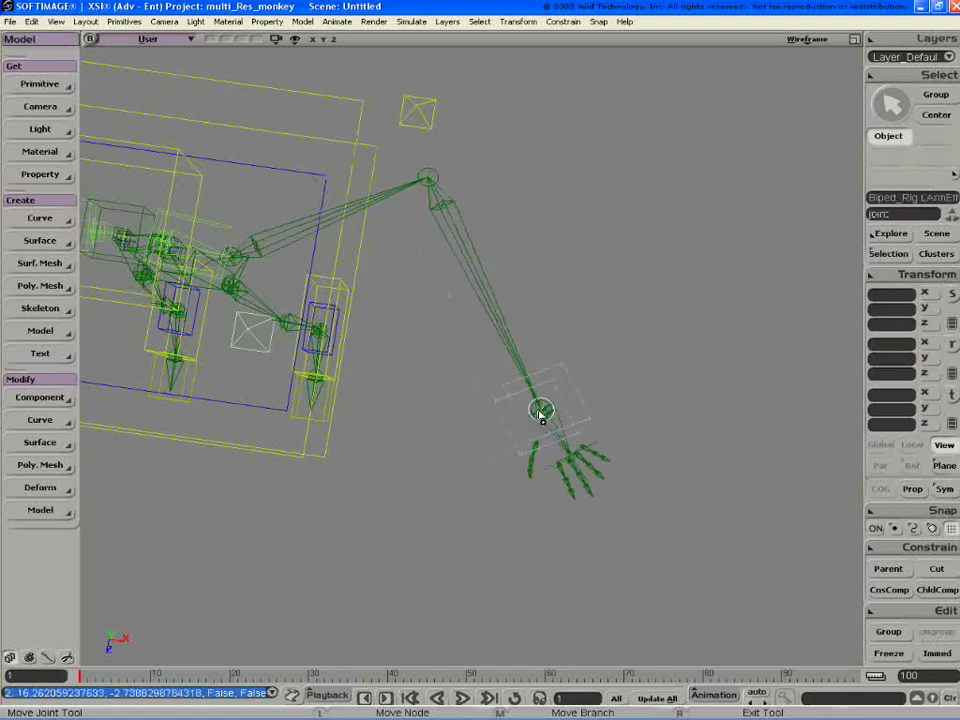
left_click_drag(425, 180, 418, 219)
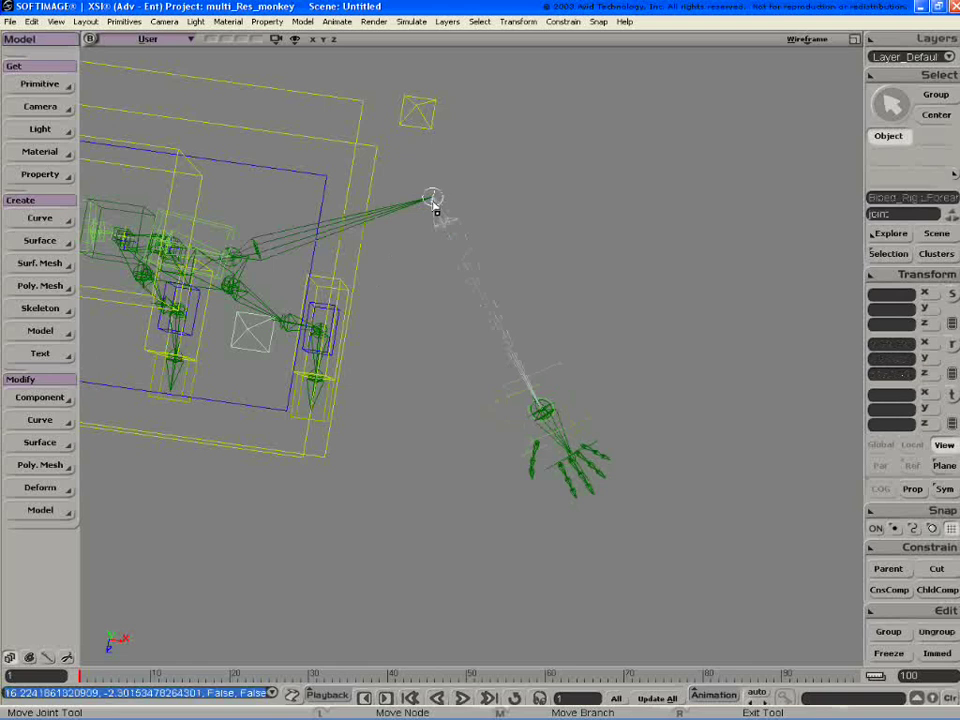
Exit the Move Joint tool, select the left forearm for rotation and examine the adjusted arm from different angles
right_click(464, 213)
left_click(478, 308)
key("c")
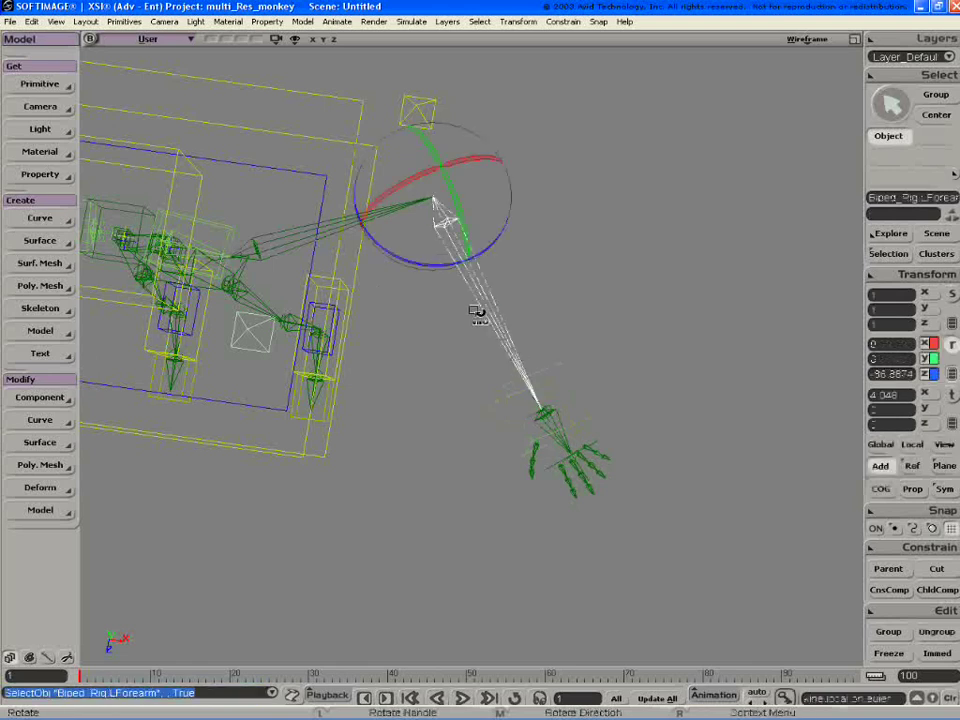
key("f")
key("p")
left_click_drag(488, 338, 498, 192)
key("o")
left_click_drag(498, 192, 538, 172)
key("z")
left_click_drag(526, 330, 598, 296)
key("p")
Clear the selection, switch to the continuous_rotations scene and scrub the character animation around frame 23
key("ctrl+shift+a")
key("alt+Tab")
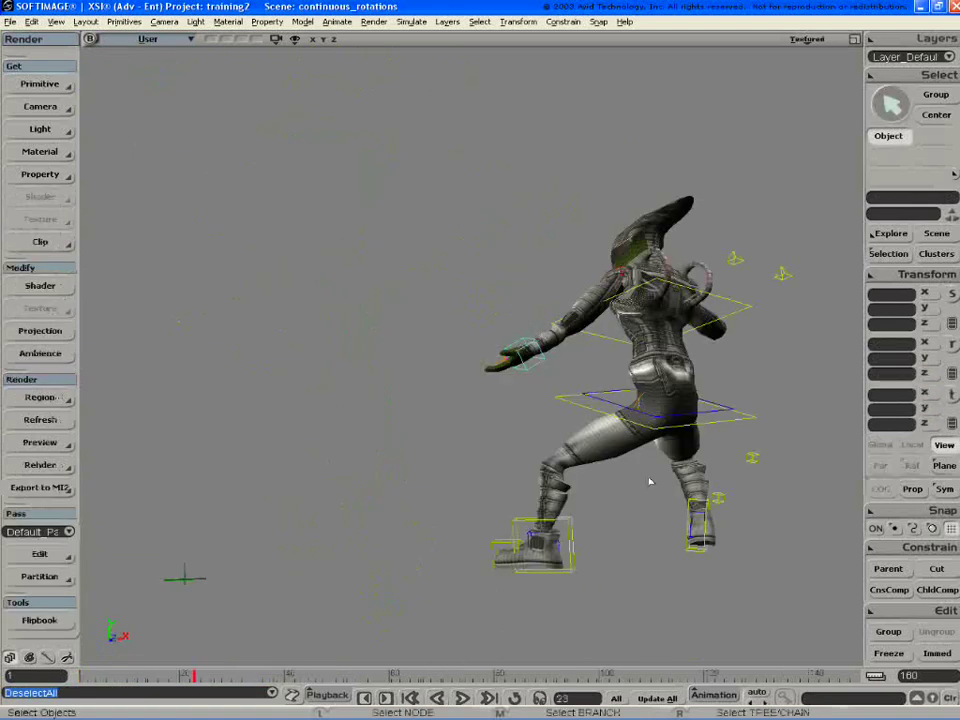
left_click_drag(268, 678, 193, 667)
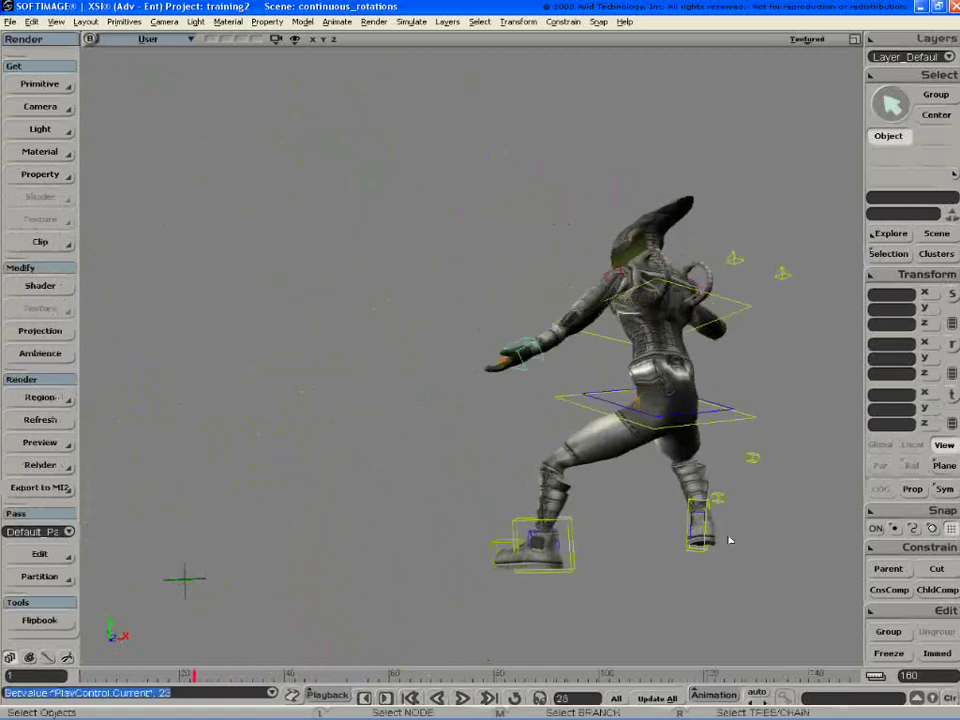
Select the character's UpperBody control, Biped_Rig_chin_Plot.UpperBody, and open its function curves in the Animation Editor
left_click(755, 409)
key("v")
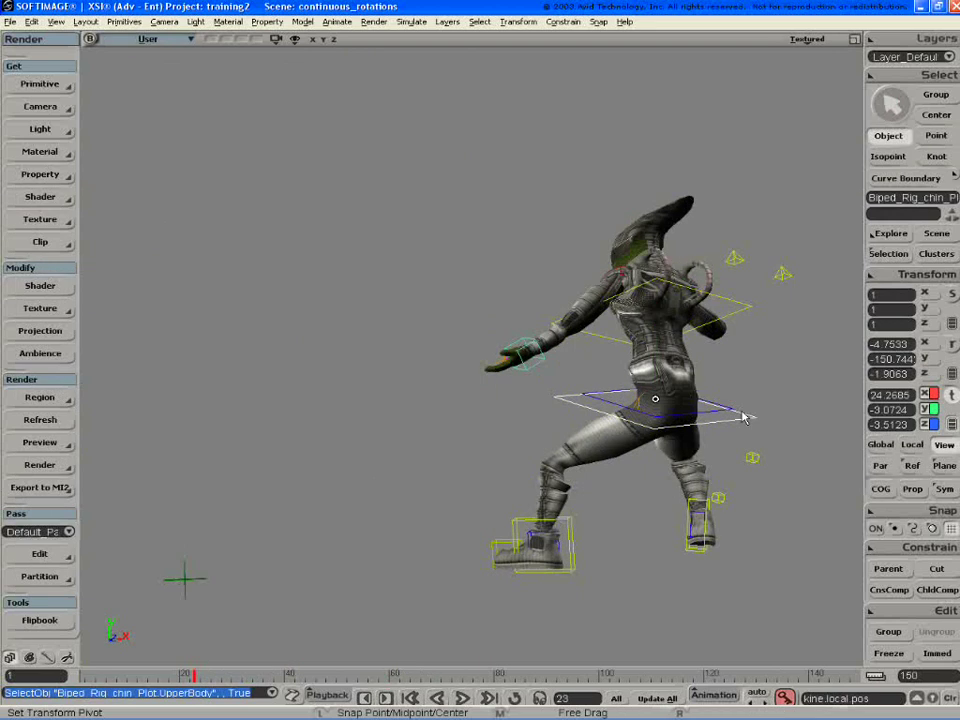
key("alt+0")
left_click(857, 357)
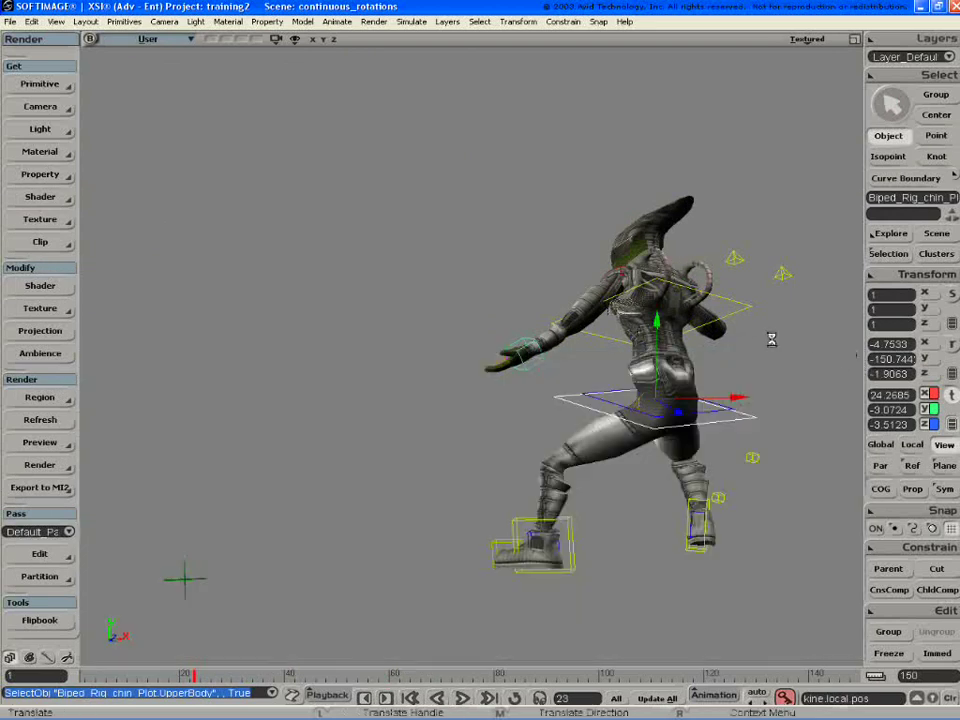
key("0")
Select only the rotx, roty and rotz curves of the UpperBody control in the FCurve Editor
left_click(498, 75)
left_click_drag(459, 180, 471, 290)
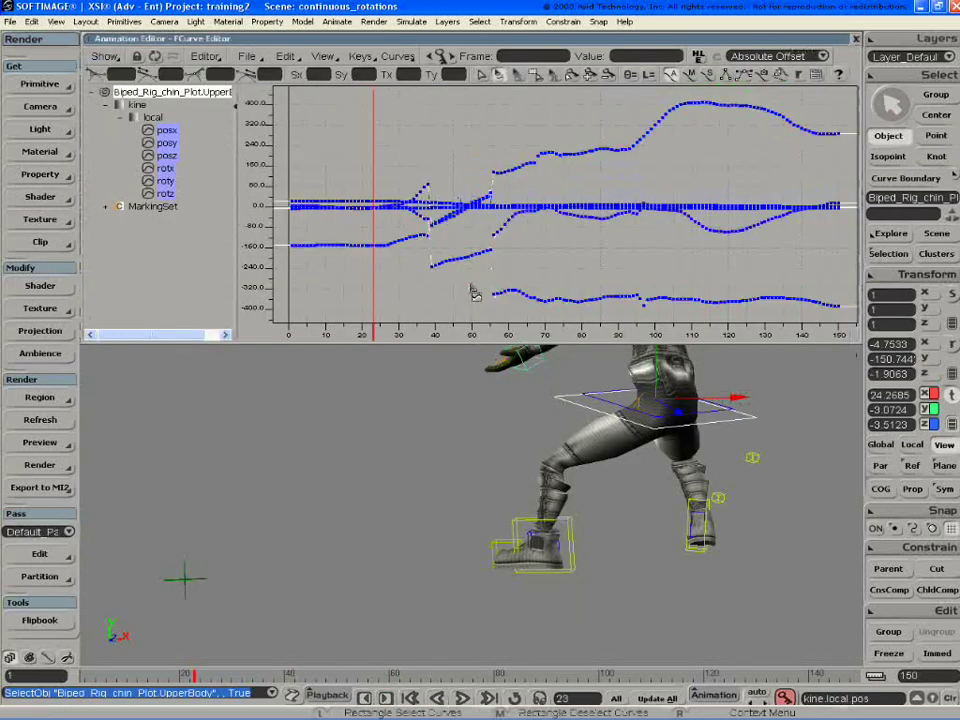
left_click(497, 264)
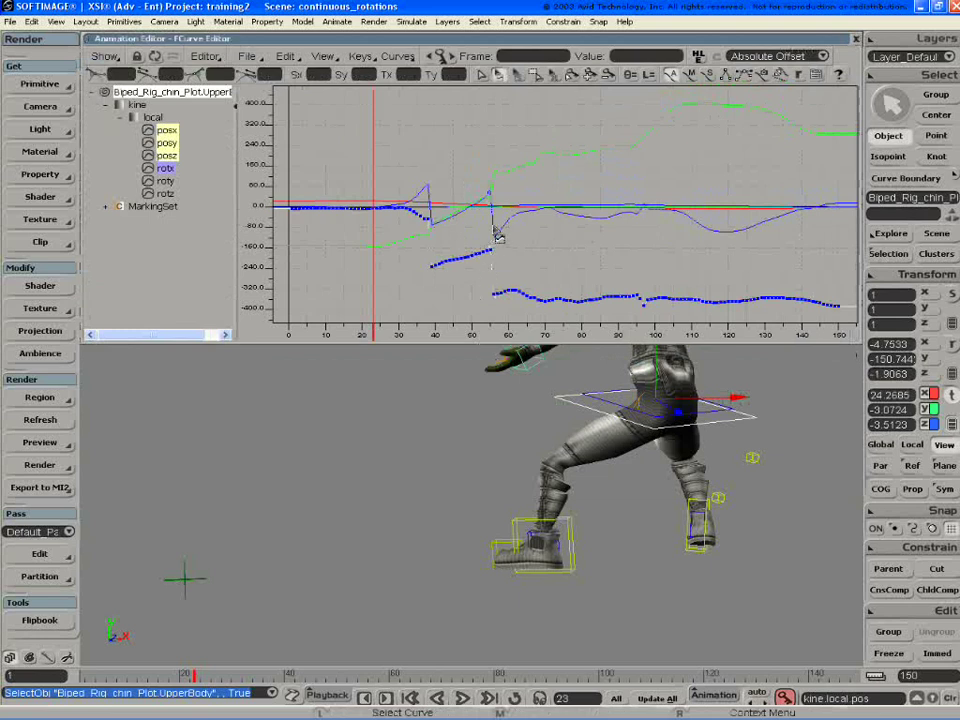
left_click(494, 232, "shift")
left_click(492, 186, "shift")
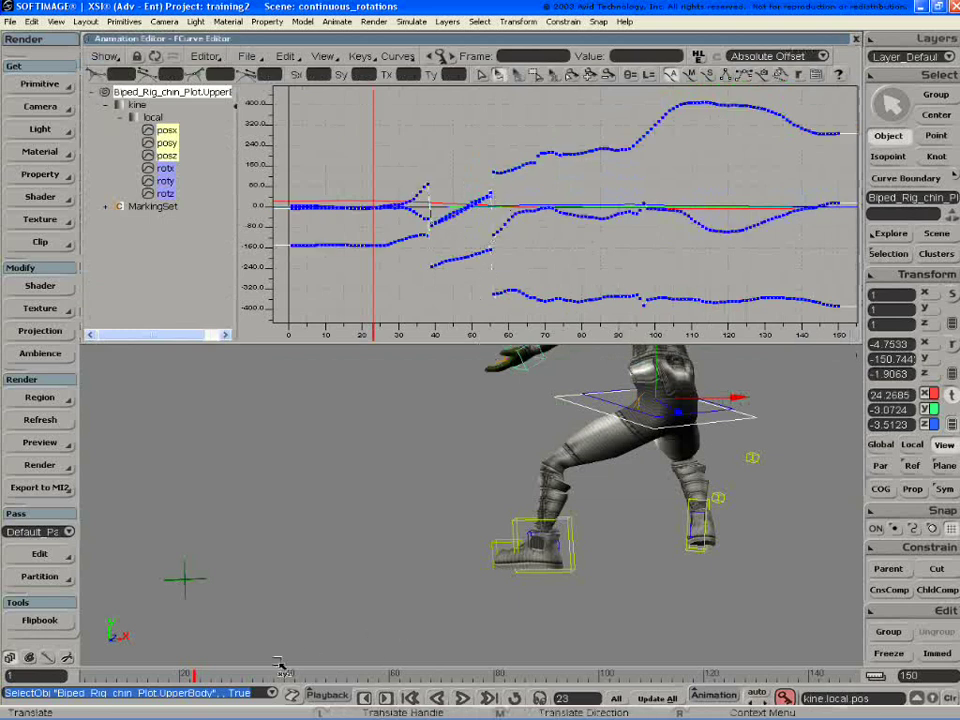
Scrub to frame 38 and examine the character's pose against the jump in the rotation curves
left_click_drag(200, 674, 273, 670)
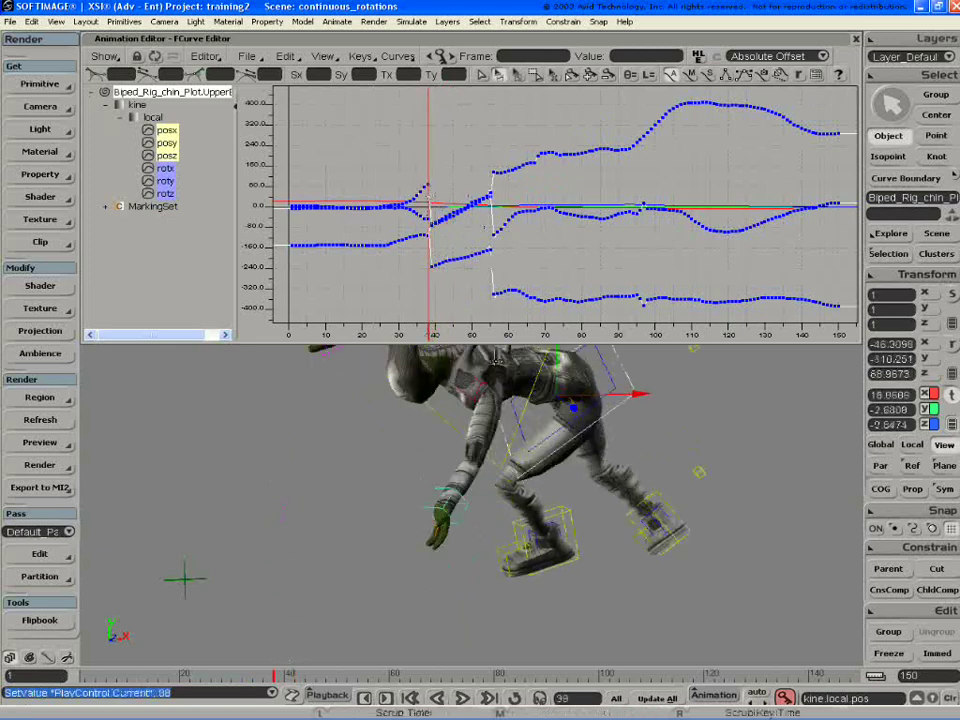
left_click_drag(283, 675, 271, 583)
key("p")
left_click_drag(464, 500, 553, 310)
key("z")
left_click_drag(553, 310, 546, 473)
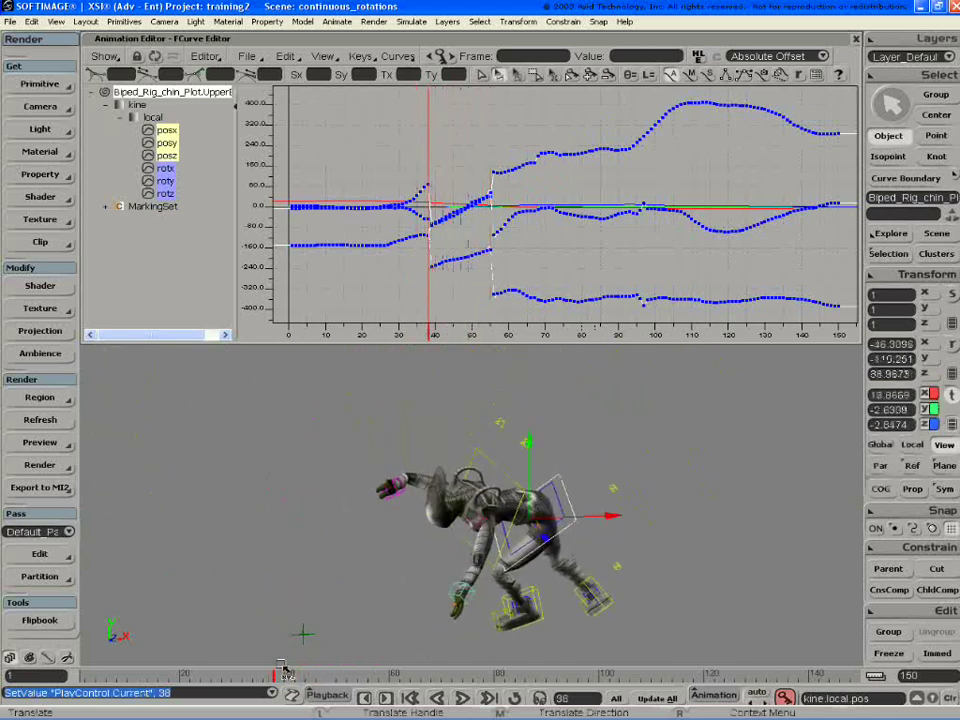
mouse_move(278, 676)
left_mouse_down()
mouse_move(248, 675)
mouse_move(380, 672)
mouse_move(429, 660)
mouse_move(277, 662)
left_mouse_up()
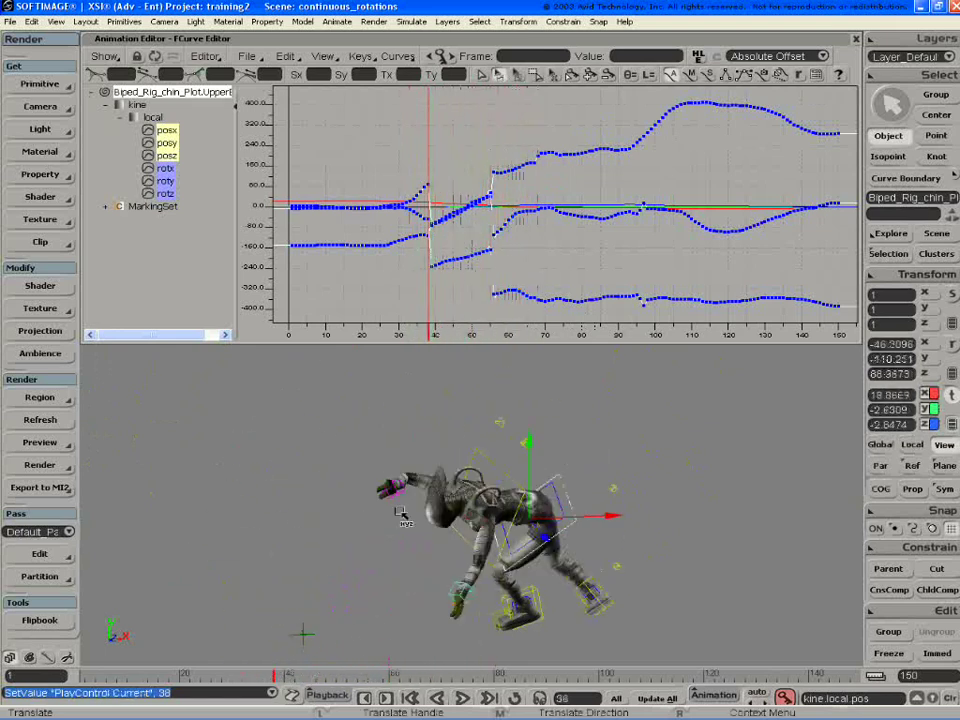
key("2")
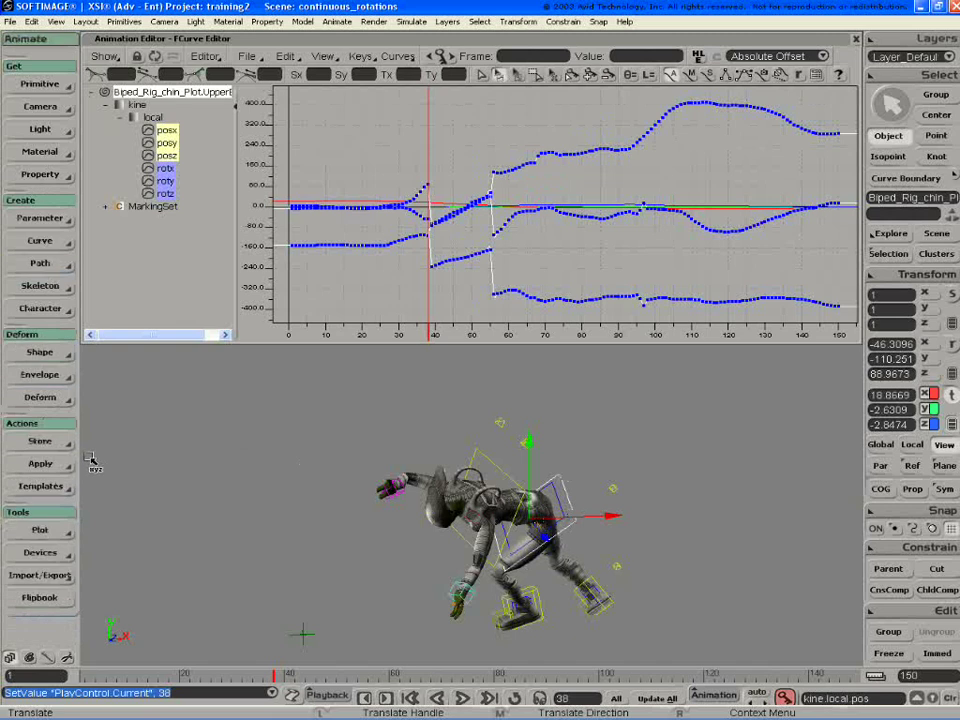
key("3")
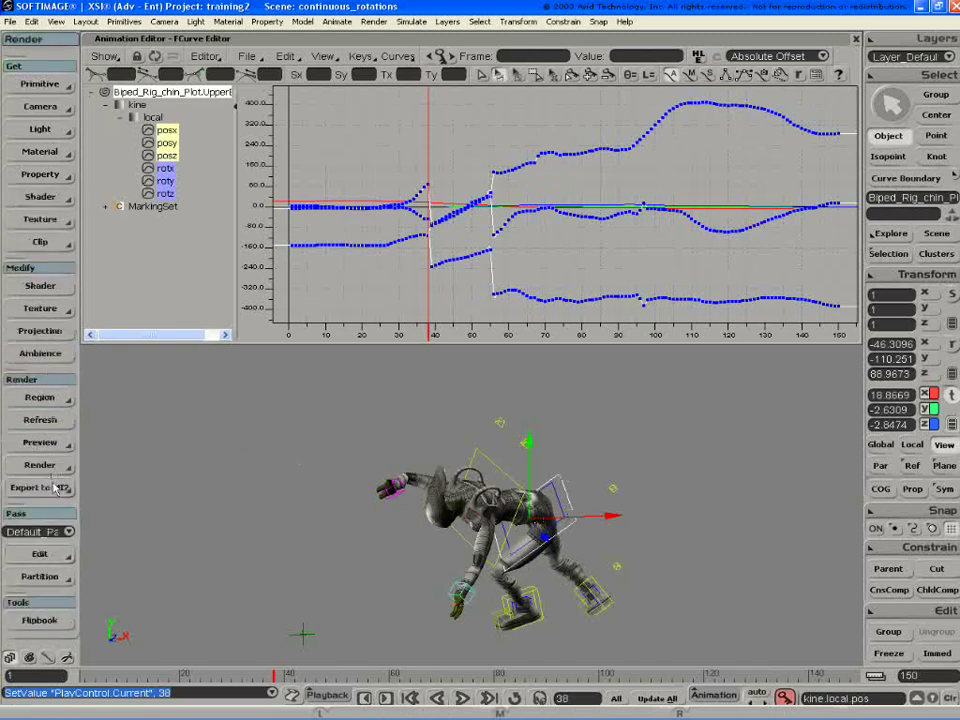
key("4")
key("2")
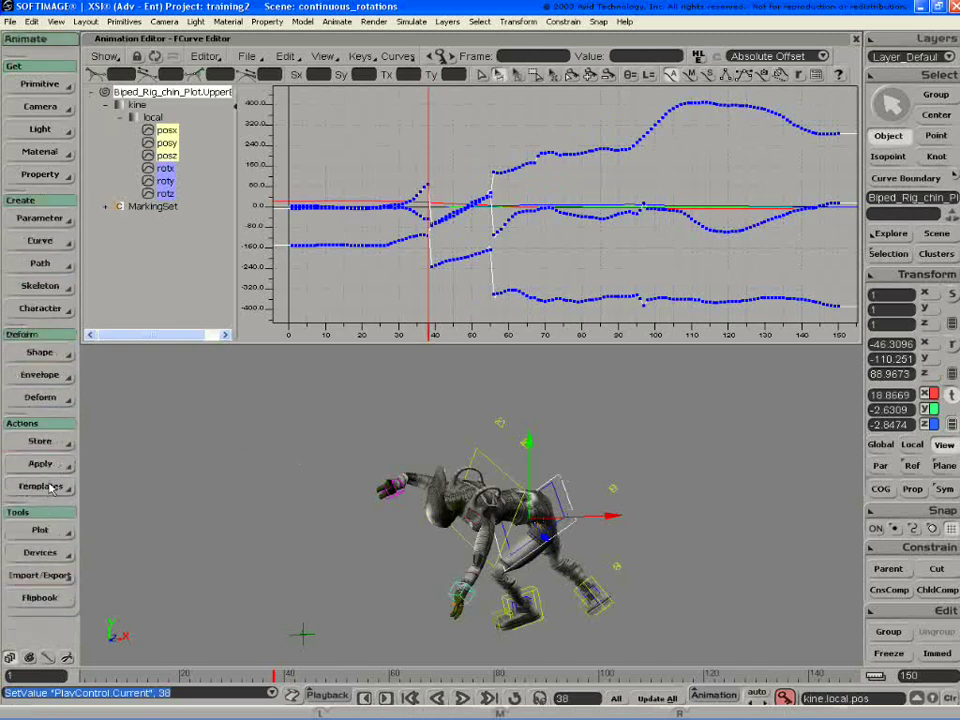
key("1")
key("2")
key("1")
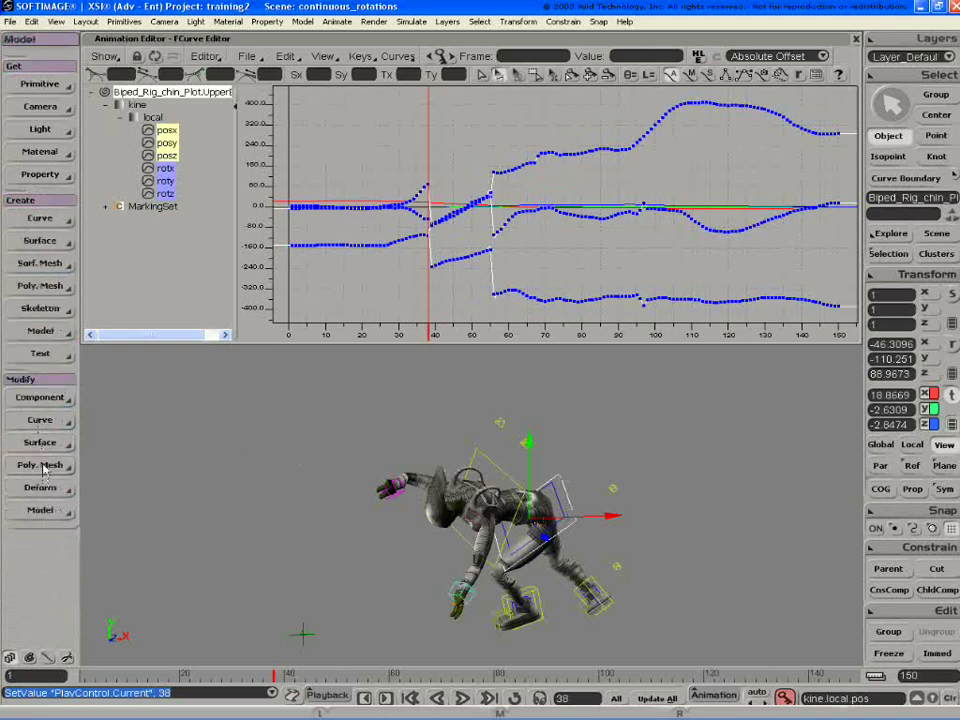
Plot the UpperBody control's rotations from frame 1 to 150 with rotations processed to ensure continuity and applied to the object
key("2")
left_click(58, 531)
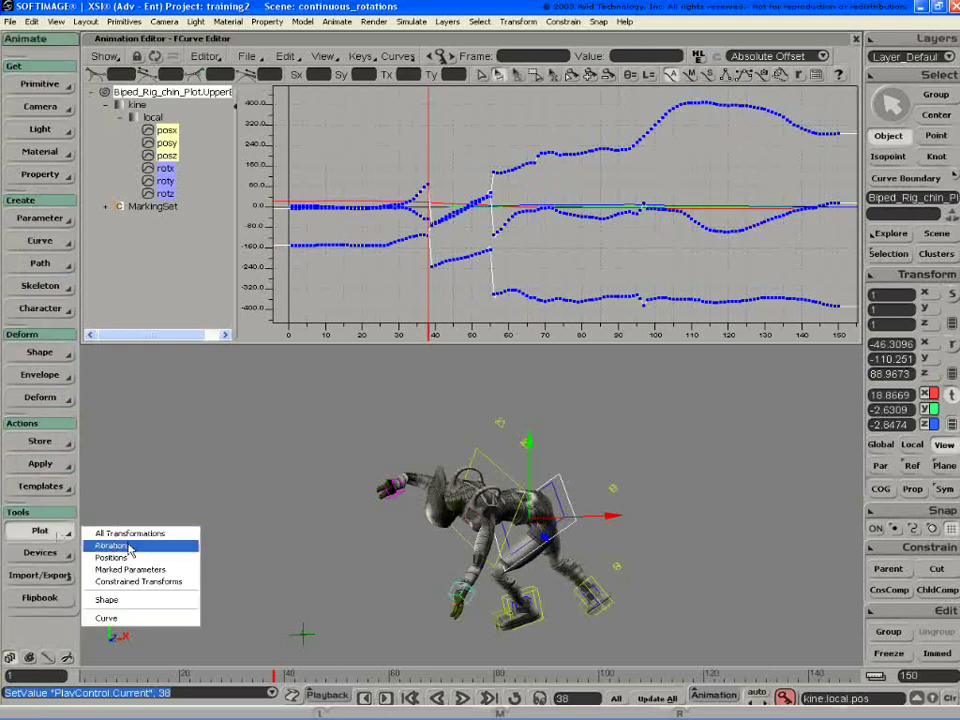
left_click(127, 547)
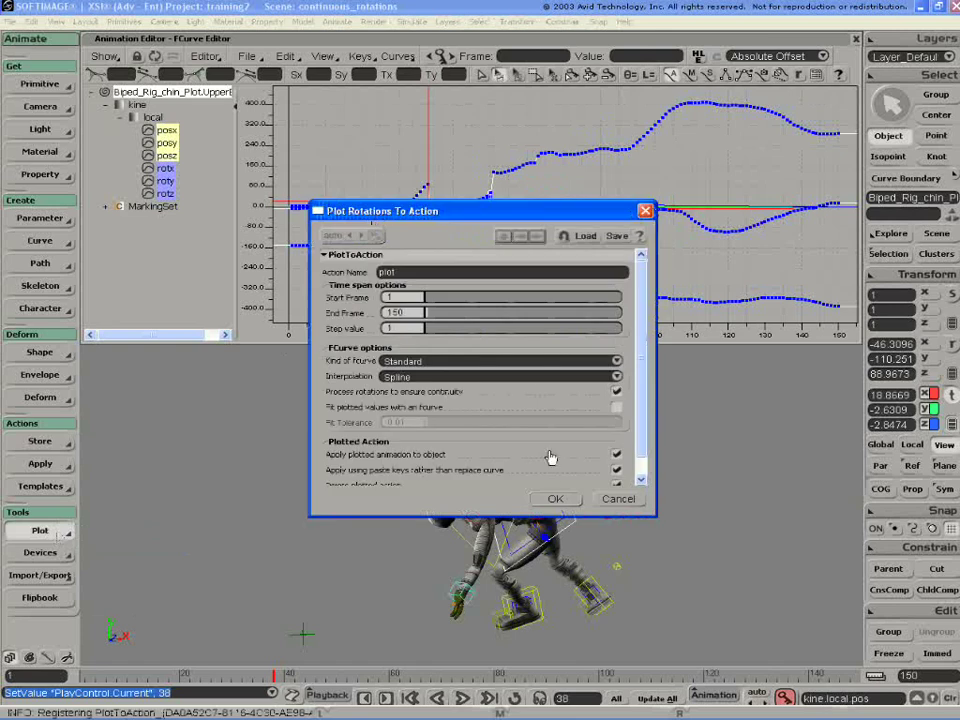
left_click(555, 500)
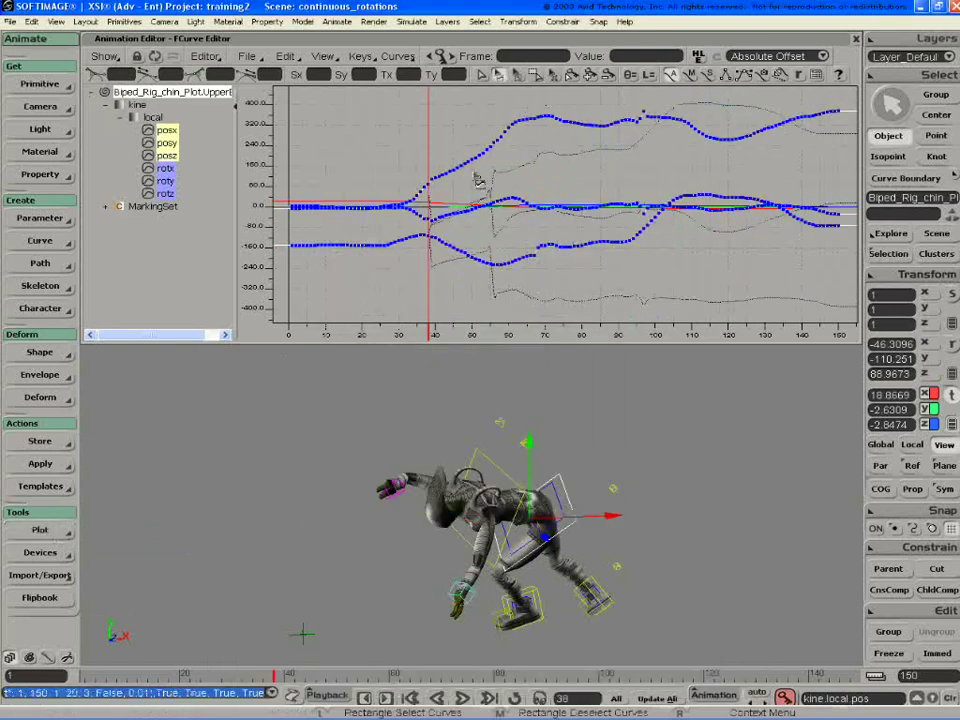
Enlarge the Animation Editor and examine the replotted rotation curves against the original ones
key("s")
middle_click_drag(599, 187, 511, 175)
left_click_drag(511, 175, 541, 225)
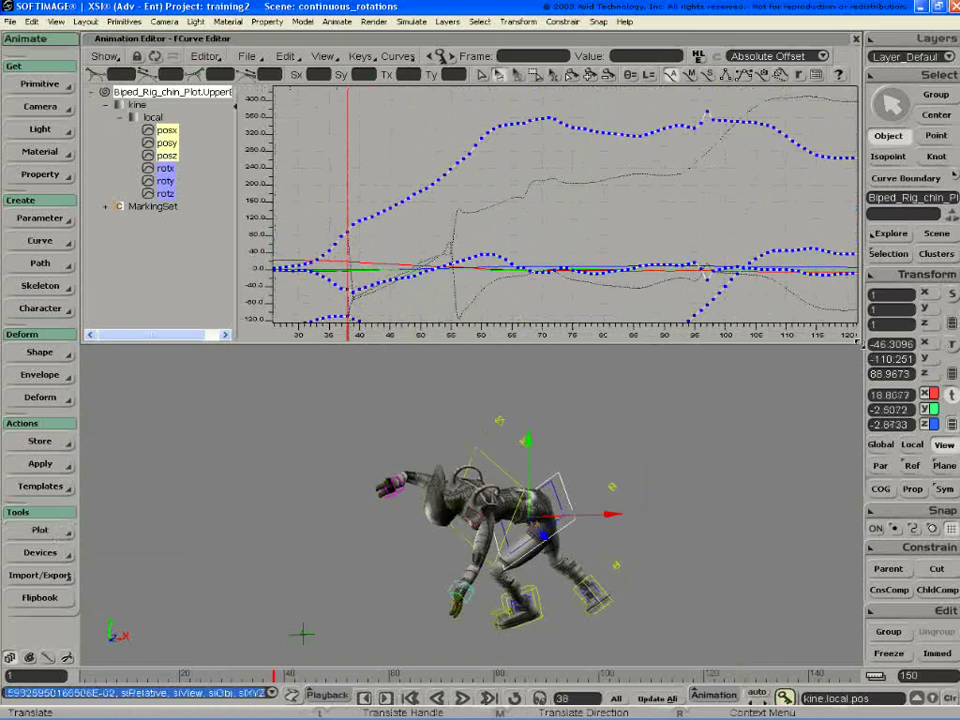
left_click_drag(866, 352, 895, 465)
key("s")
right_click_drag(650, 300, 606, 279)
left_click_drag(606, 279, 572, 242)
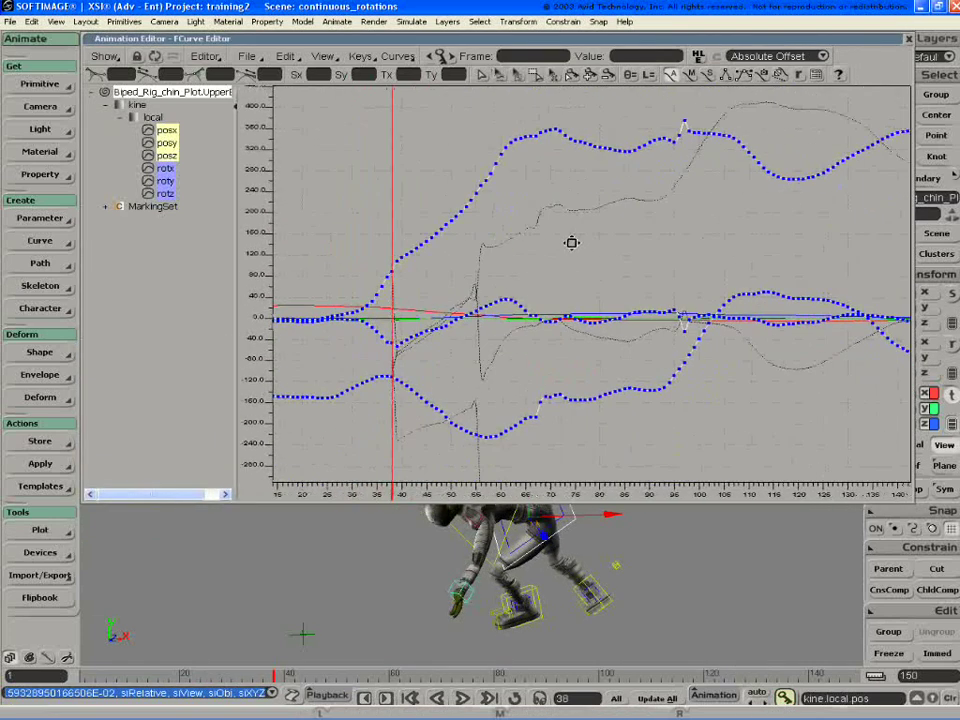
Open the Animation Editor's curve processing preferences and try smoothing the rotation curves with the Gaussian filter, size 9 and variance 2
left_click(814, 80)
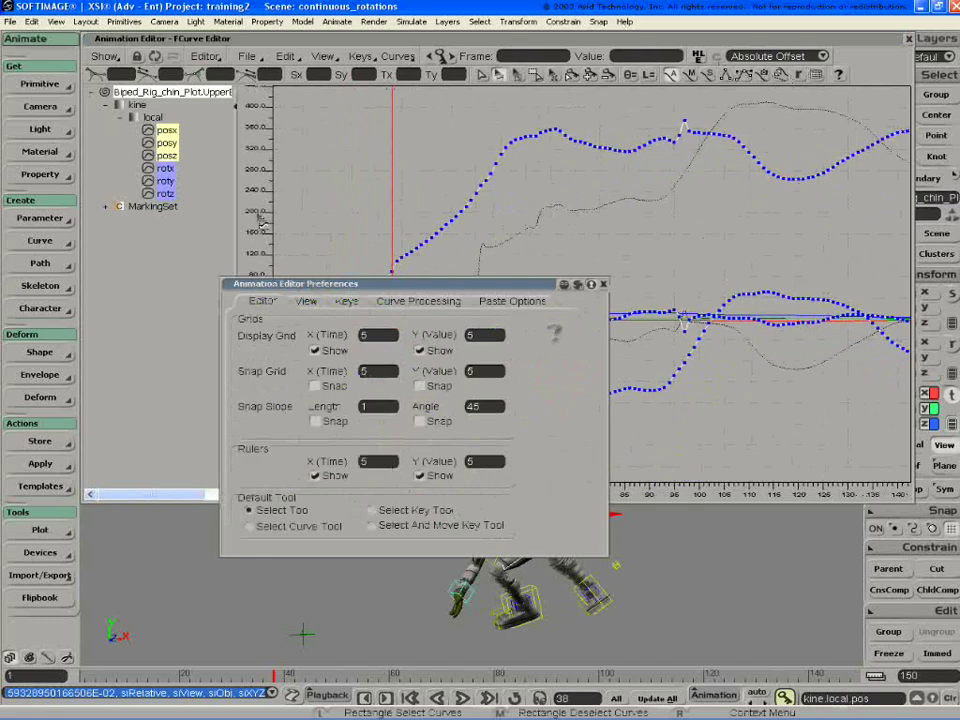
left_click(343, 302)
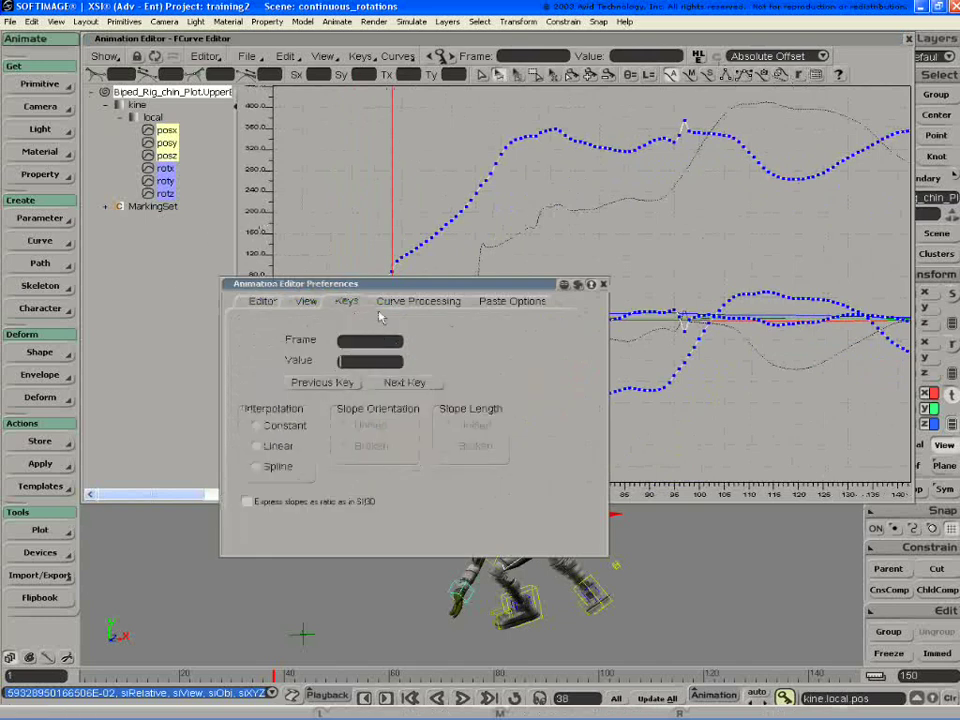
left_click(415, 301)
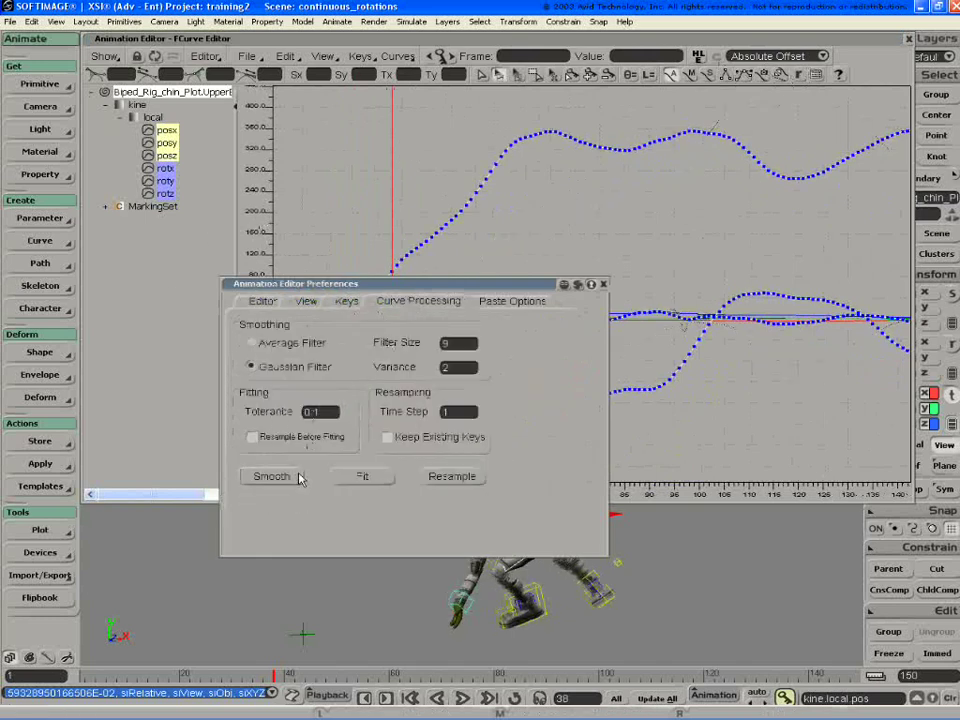
Undo the curve smoothing and fit the rotation curves with a tolerance of 0.1
key("ctrl+z")
left_click(356, 477)
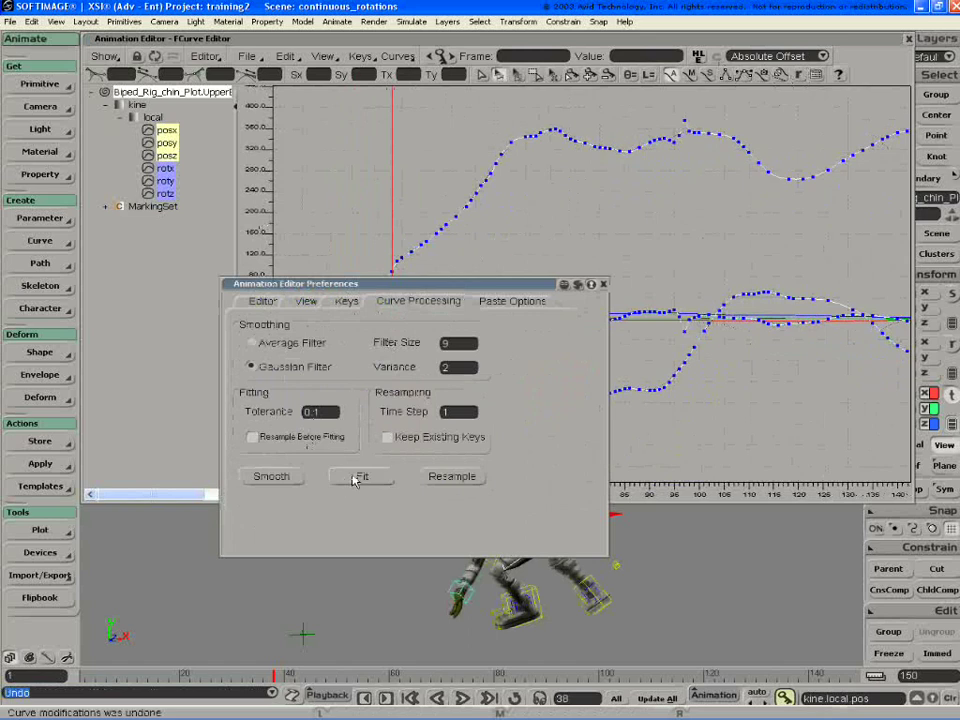
Fit the rotation curves again with a tolerance of 1 and close the Animation Editor preferences
left_click(356, 474)
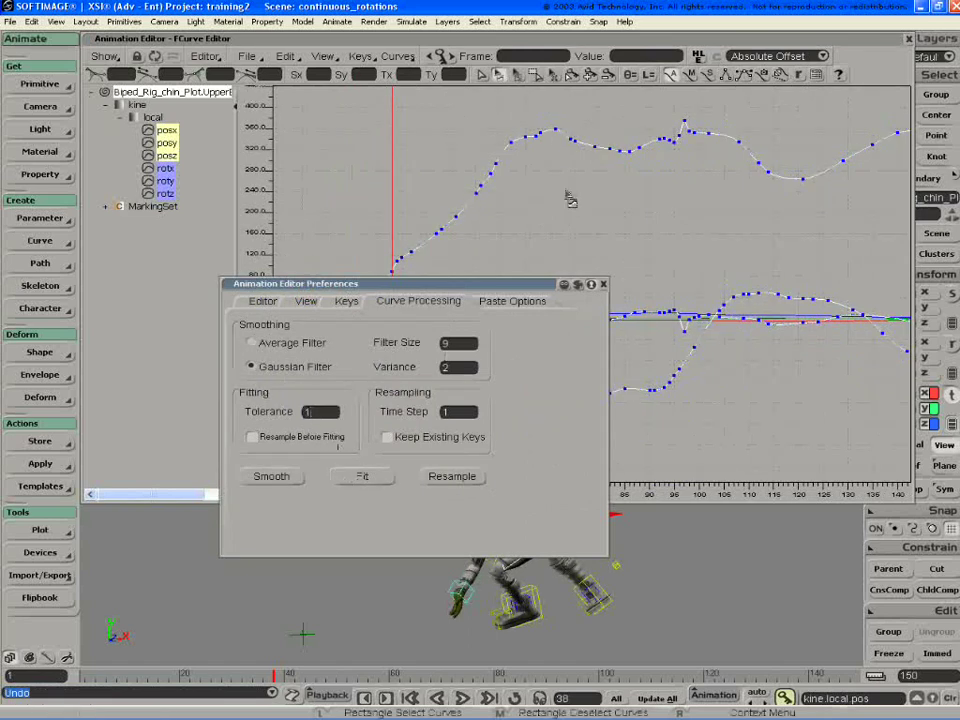
left_click_drag(512, 285, 147, 447)
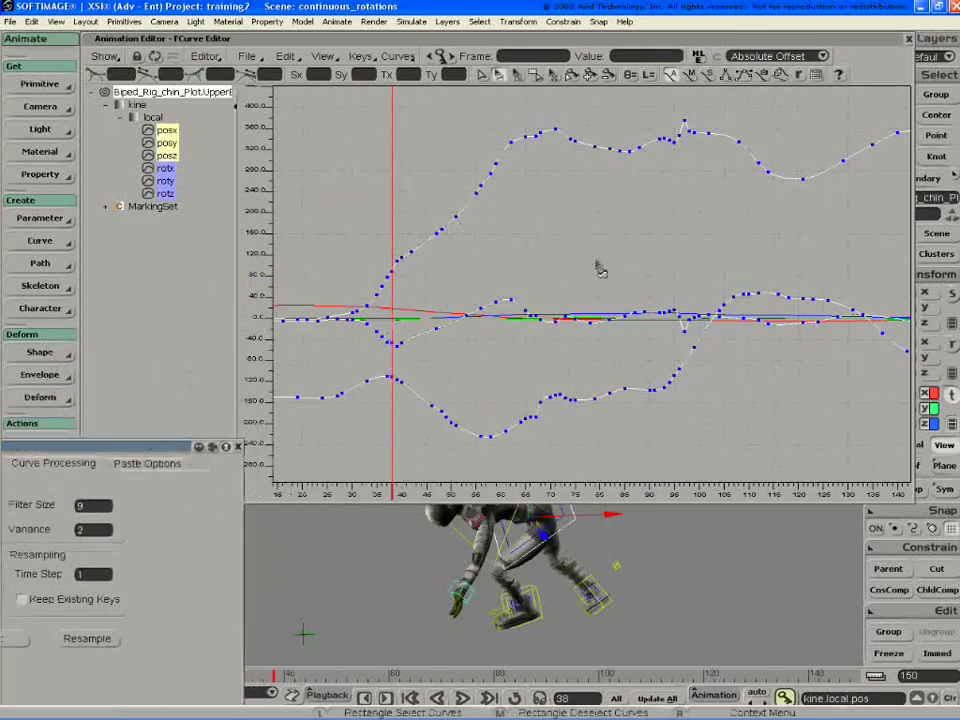
left_click(239, 447)
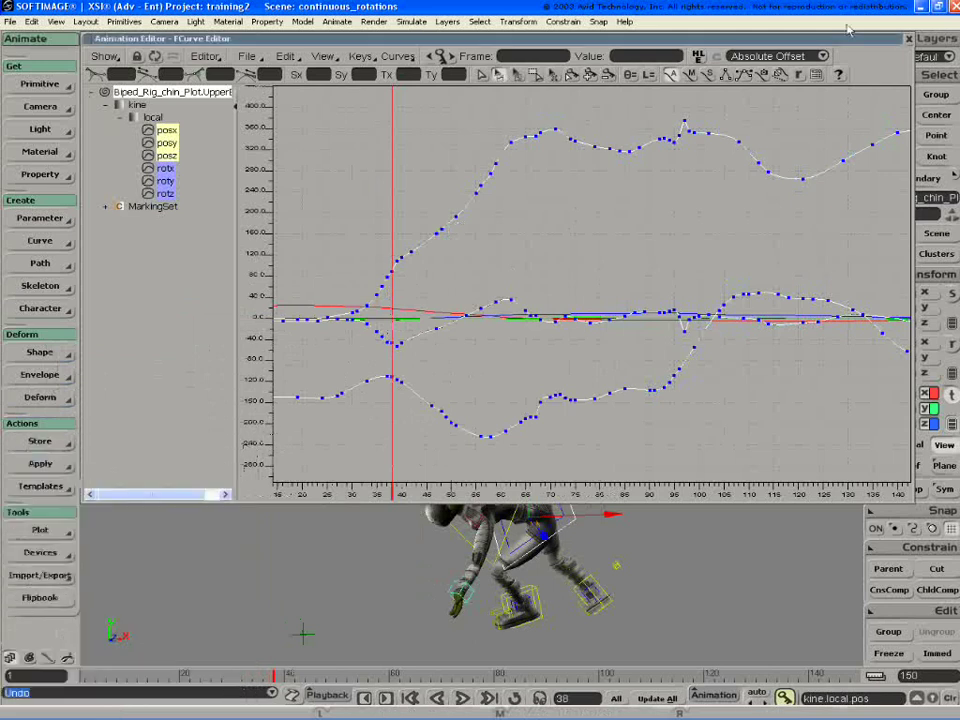
Close the Animation Editor, deselect the rig control and start a new scene without saving the changes to continuous_rotations
left_click(908, 40)
left_click(571, 387)
key("space")
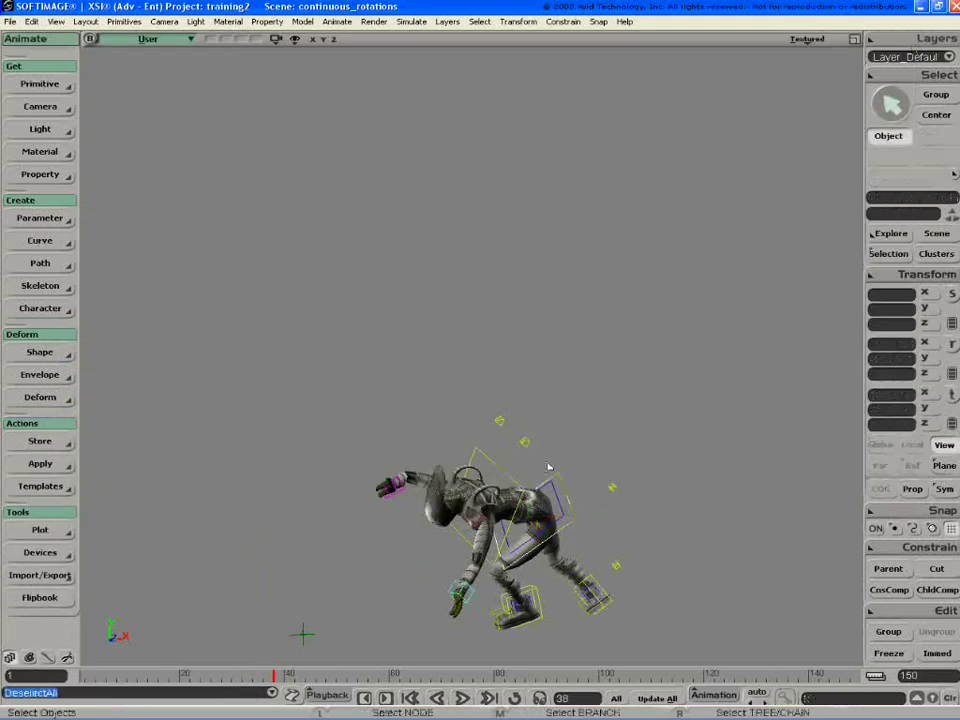
key("ctrl+n")
left_click(485, 385)
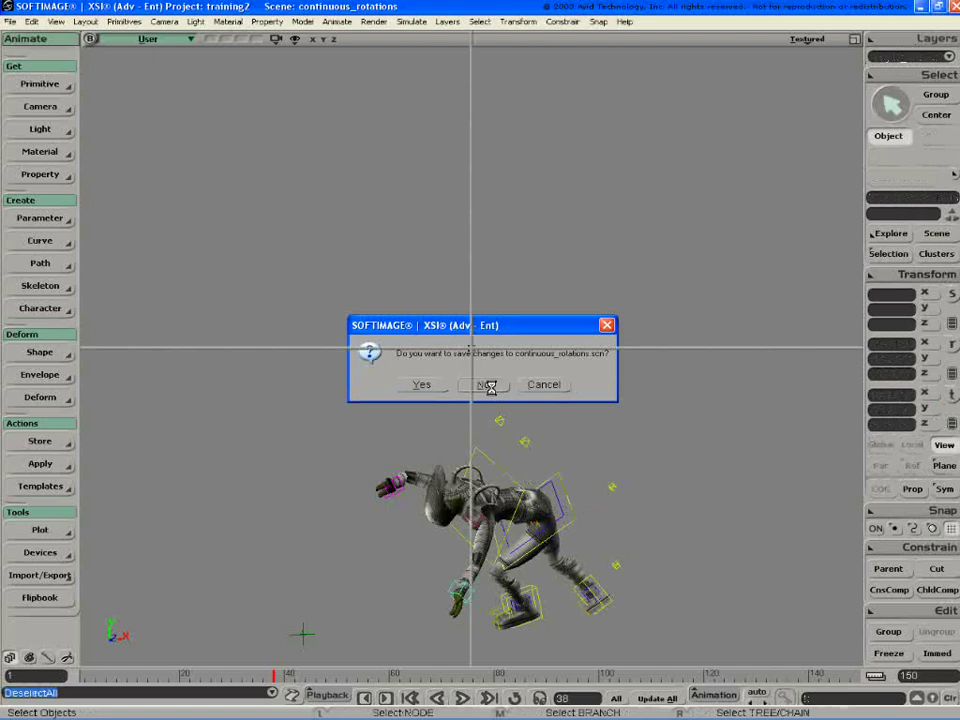
Create a polygon mesh sphere with its default settings and close its property page
left_click(40, 84)
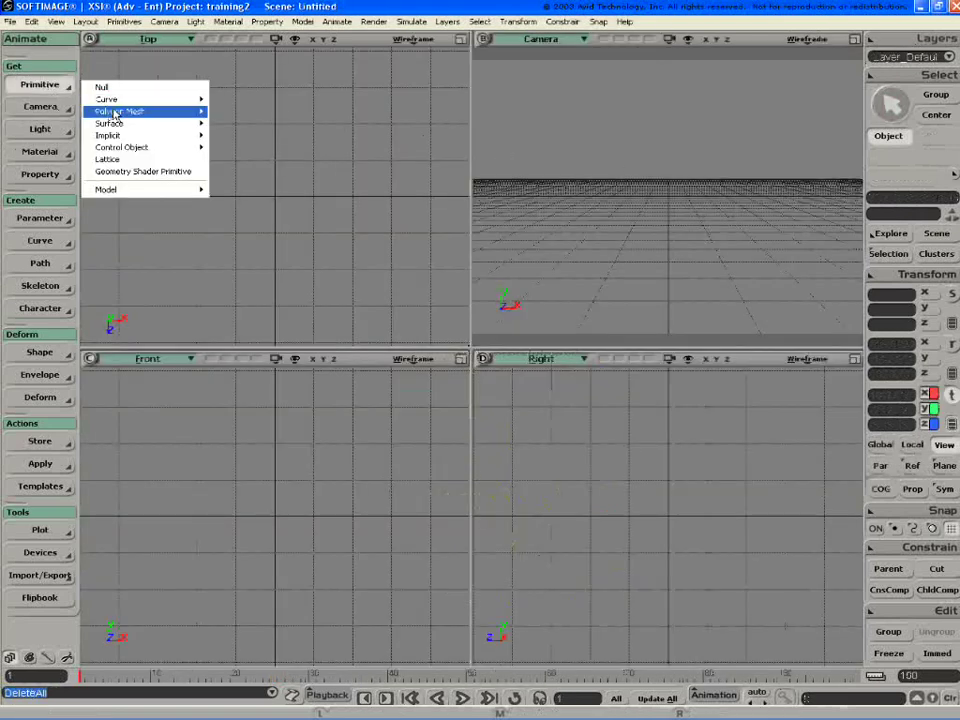
mouse_move(152, 139)
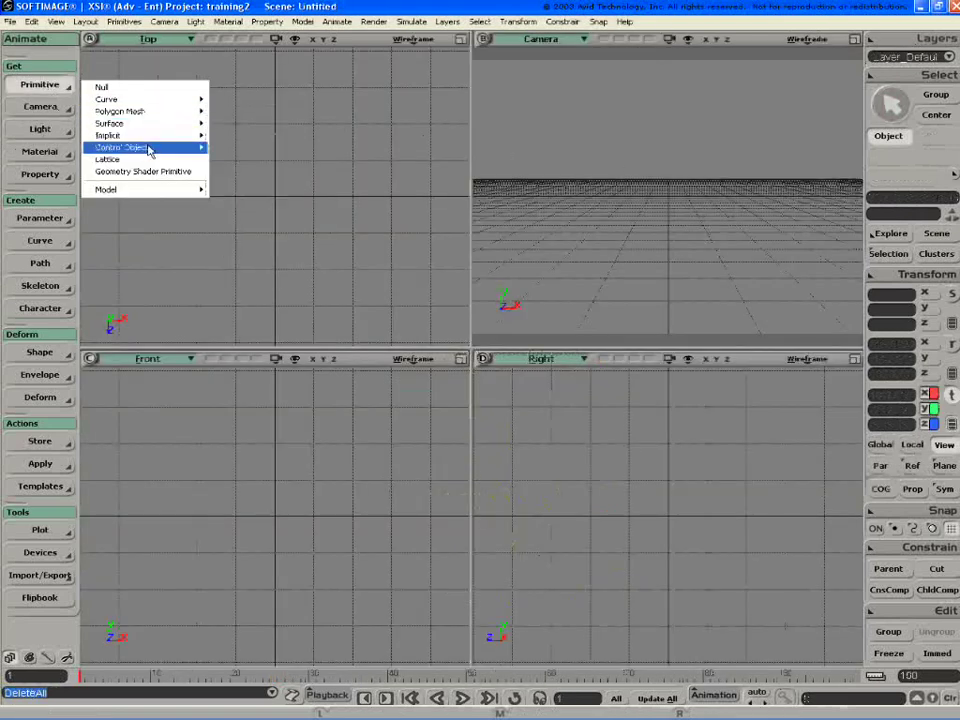
mouse_move(178, 120)
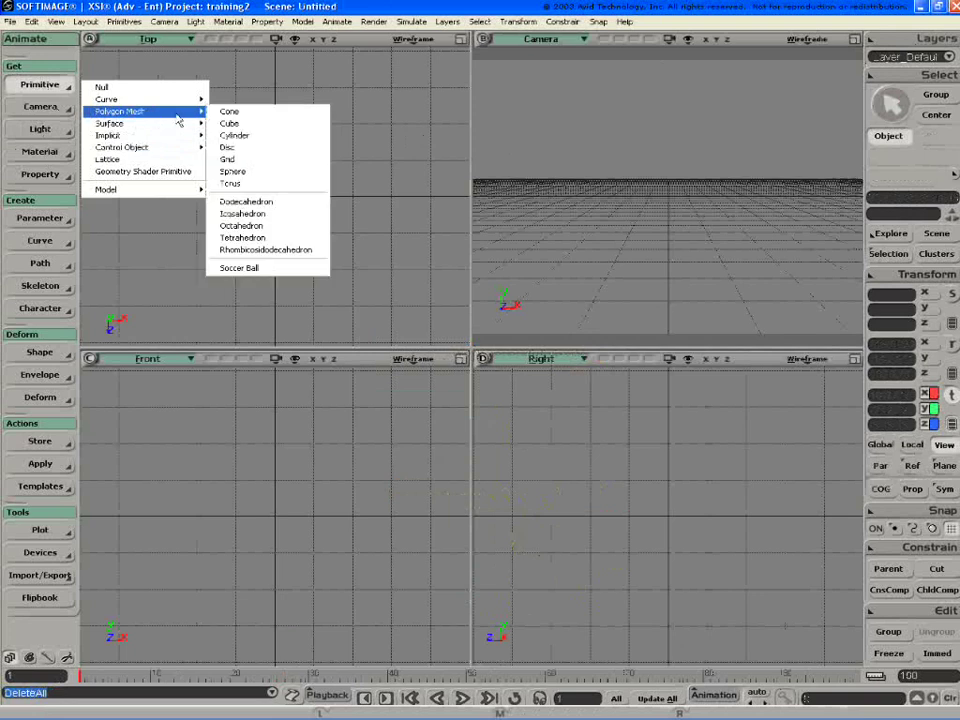
left_click(232, 171)
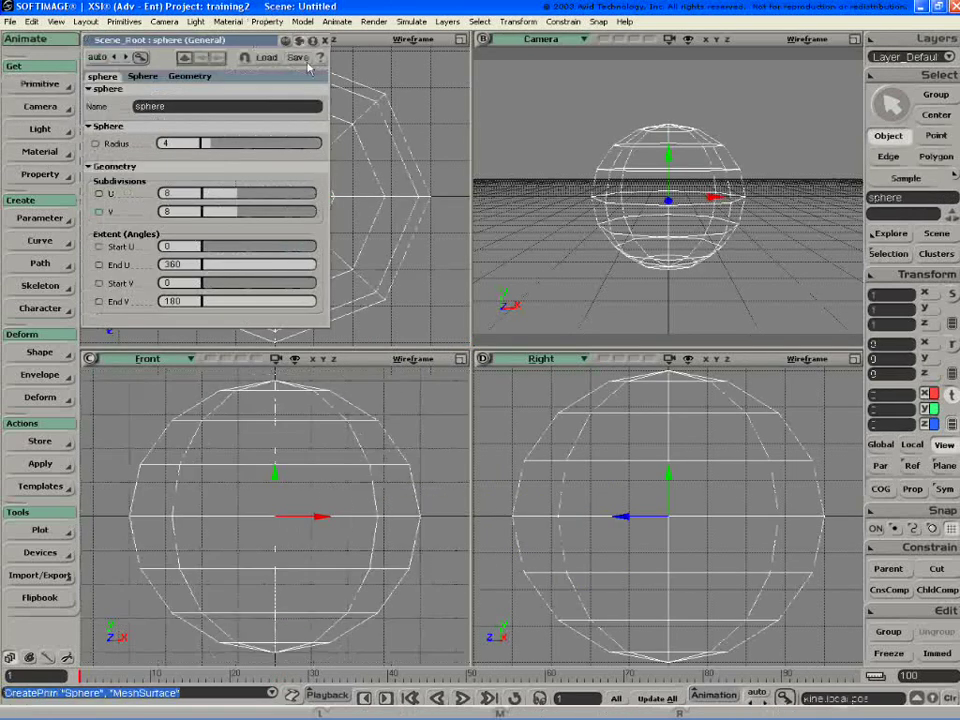
left_click(313, 40)
Move the sphere in a zoomed-out Top view to about x -9.79 and z 5.72
key("z")
right_click_drag(293, 166, 294, 188)
left_click_drag(296, 193, 163, 222)
key("v")
key("v")
left_click_drag(200, 152, 184, 195)
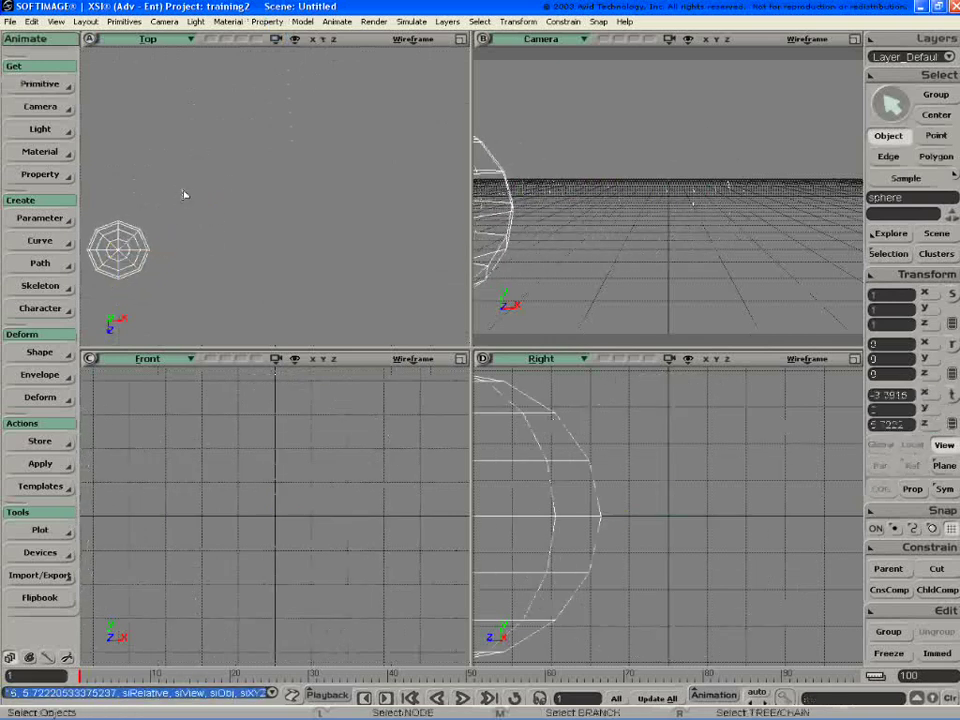
key("j")
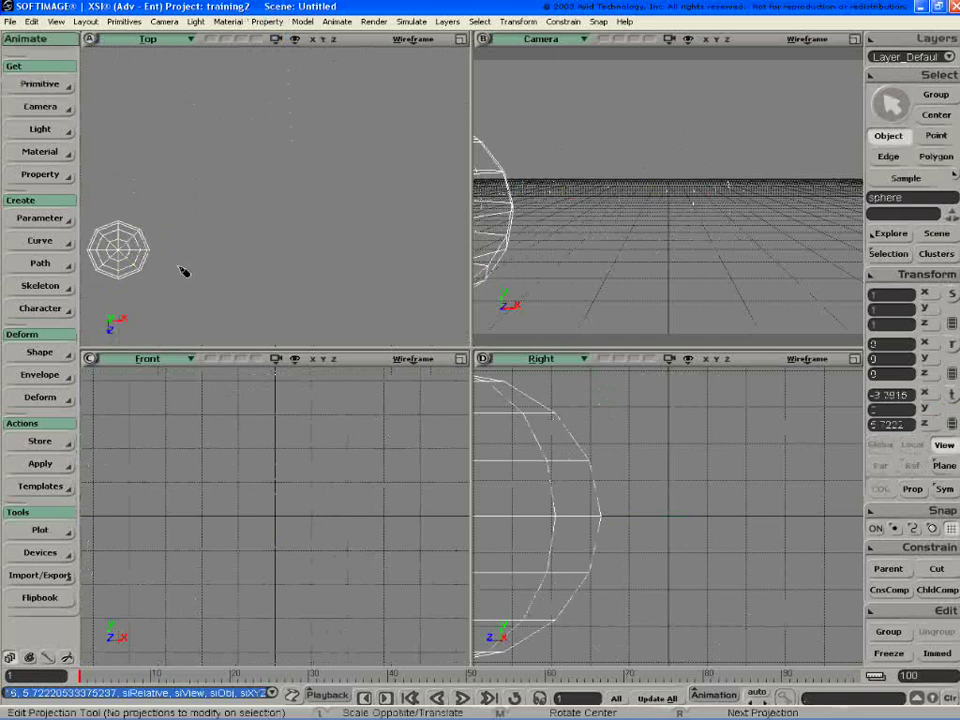
key("space")
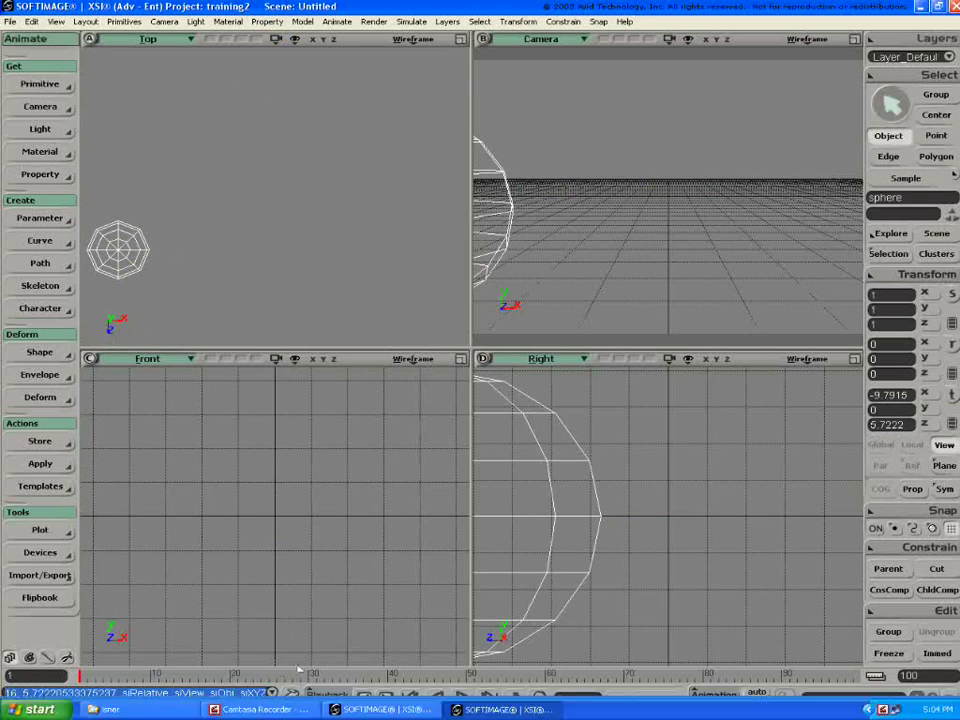
Widen the Top view, move the sphere up and to the right at frame 39, and key its position there
left_click(380, 673)
left_click_drag(315, 170, 317, 168)
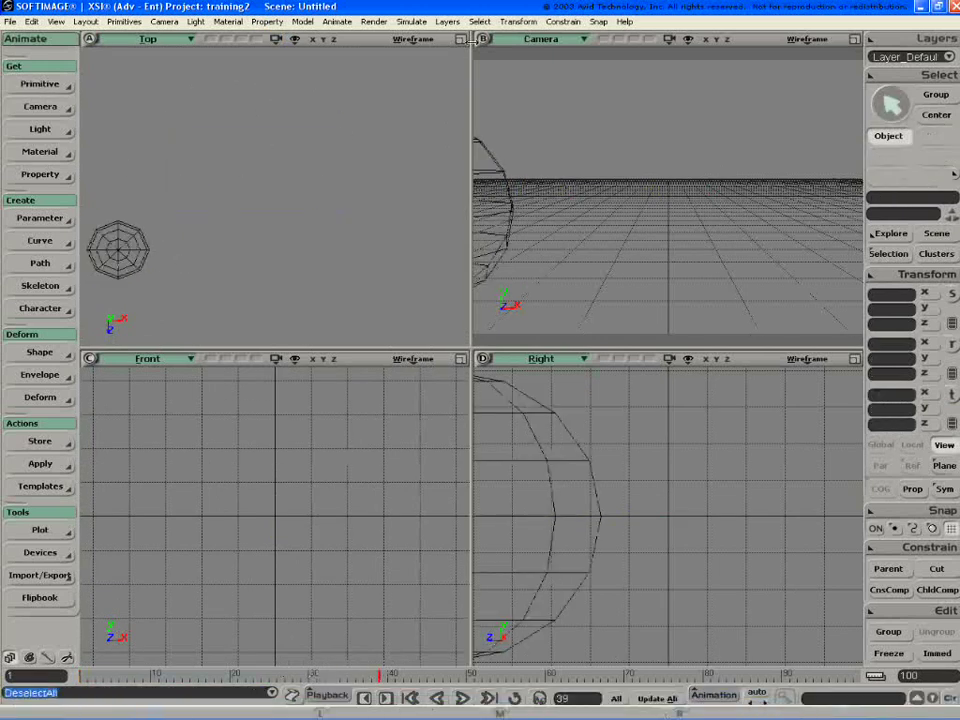
middle_click(461, 39)
left_click(208, 272)
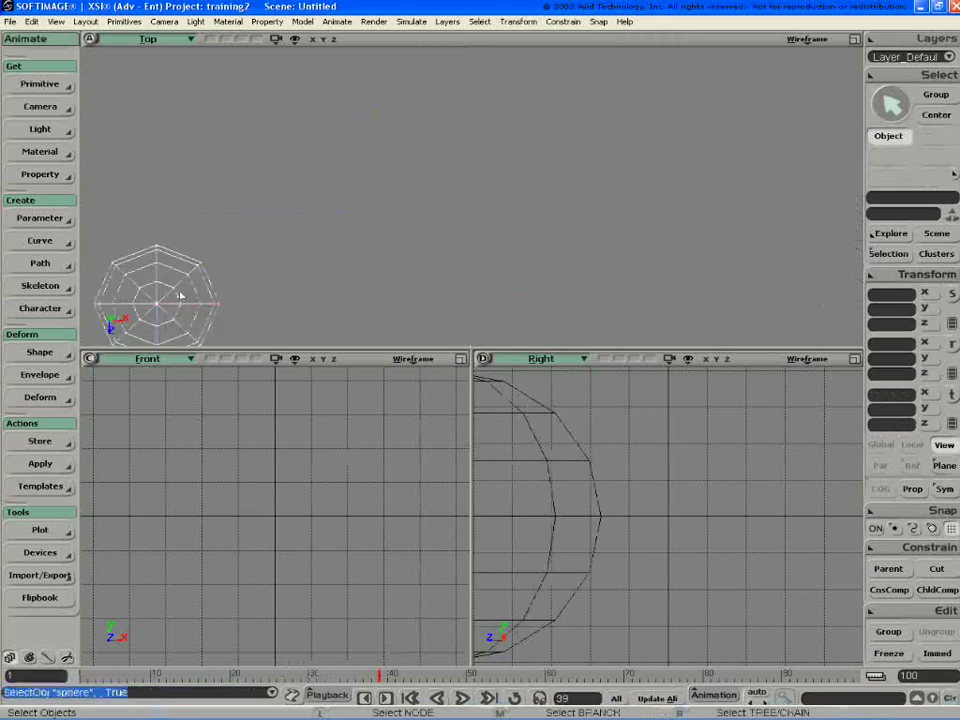
key("v")
left_click_drag(272, 326, 567, 146)
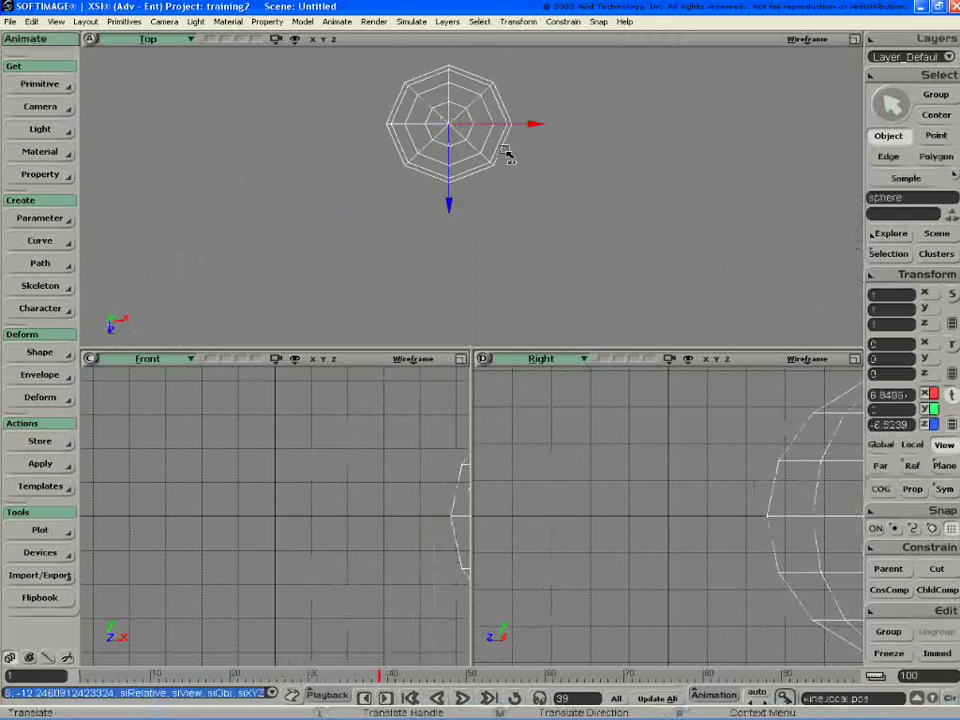
key("k")
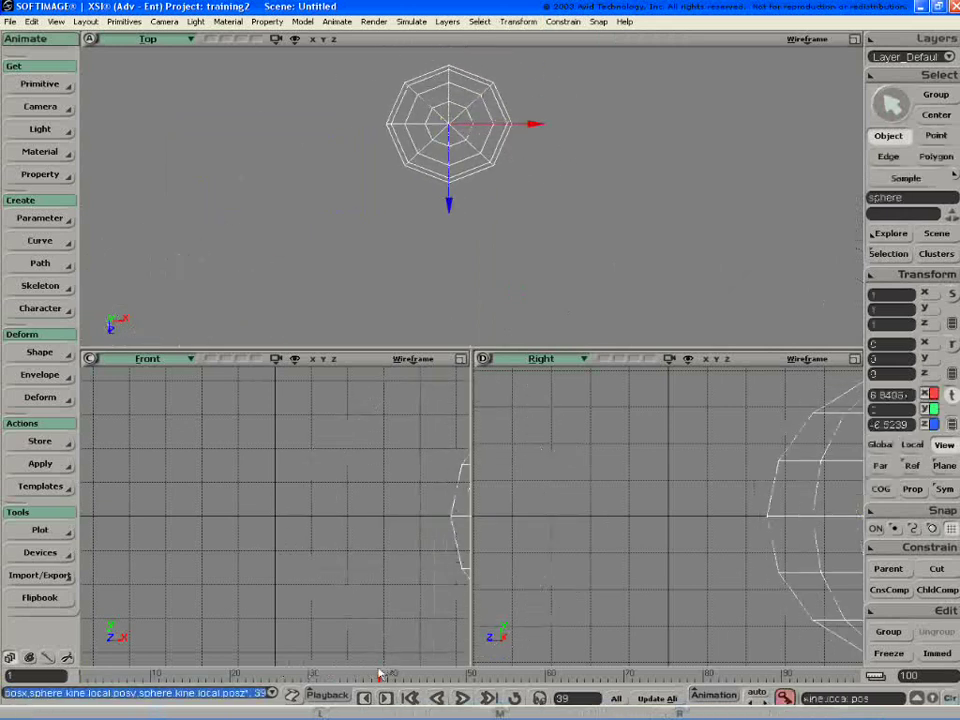
Key the sphere's position at the lower left of the Top view at frame 1 and at the far right at frame 99
left_click_drag(381, 674, 54, 664)
left_click_drag(580, 146, 330, 304)
key("k")
left_click_drag(780, 677, 818, 673)
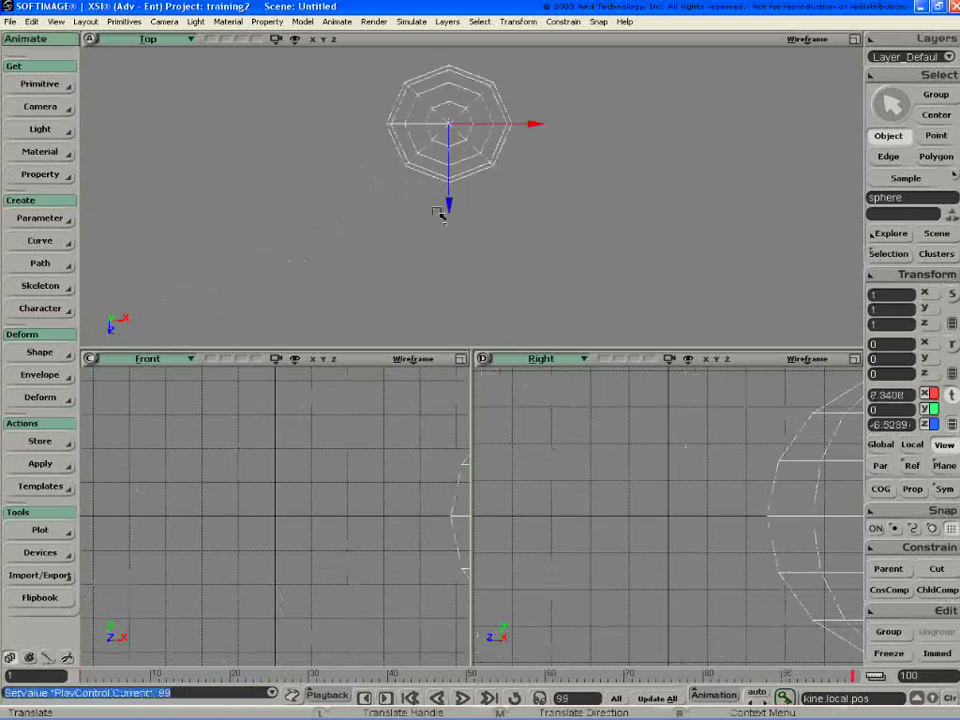
Show the sphere's position keys in a dopesheet in place of the Front view and scrub through the animation
left_click(188, 359)
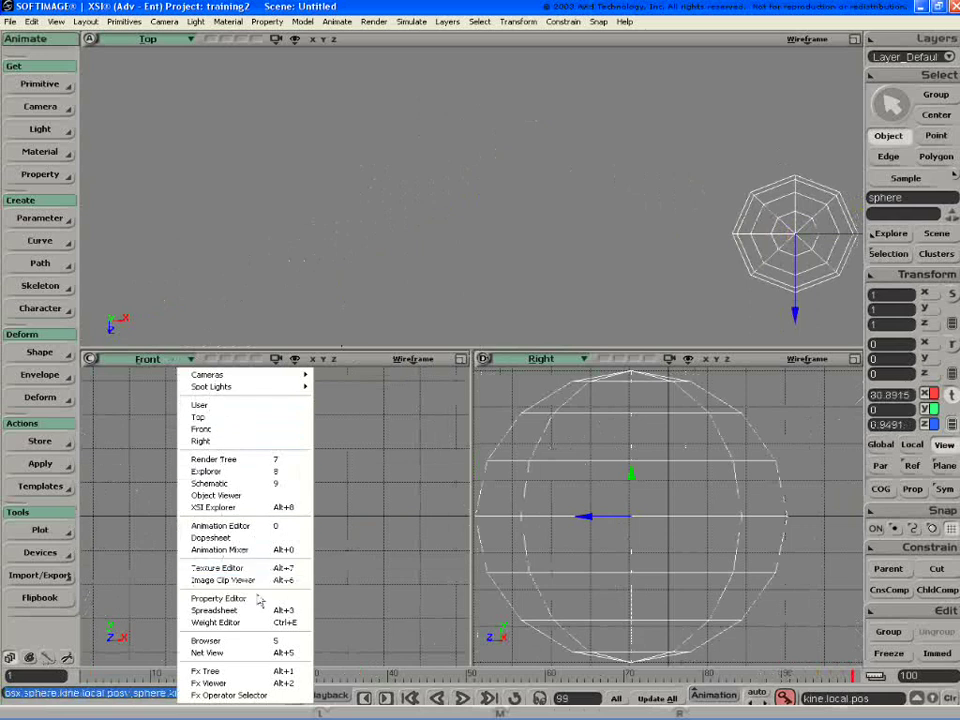
left_click(257, 549)
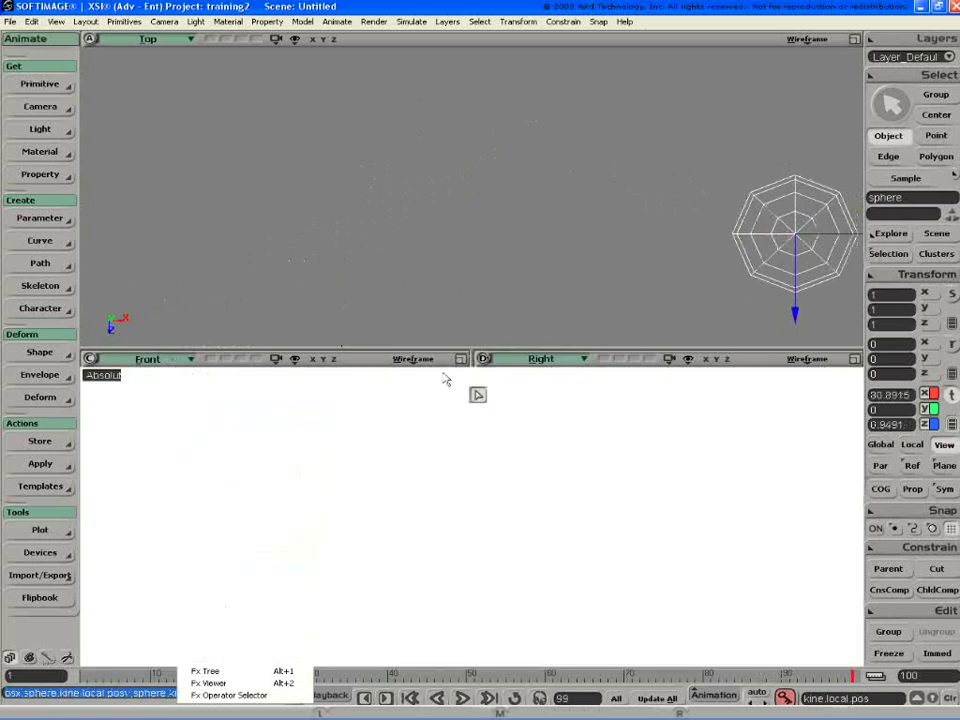
left_click_drag(360, 682, 557, 568)
left_click(405, 430)
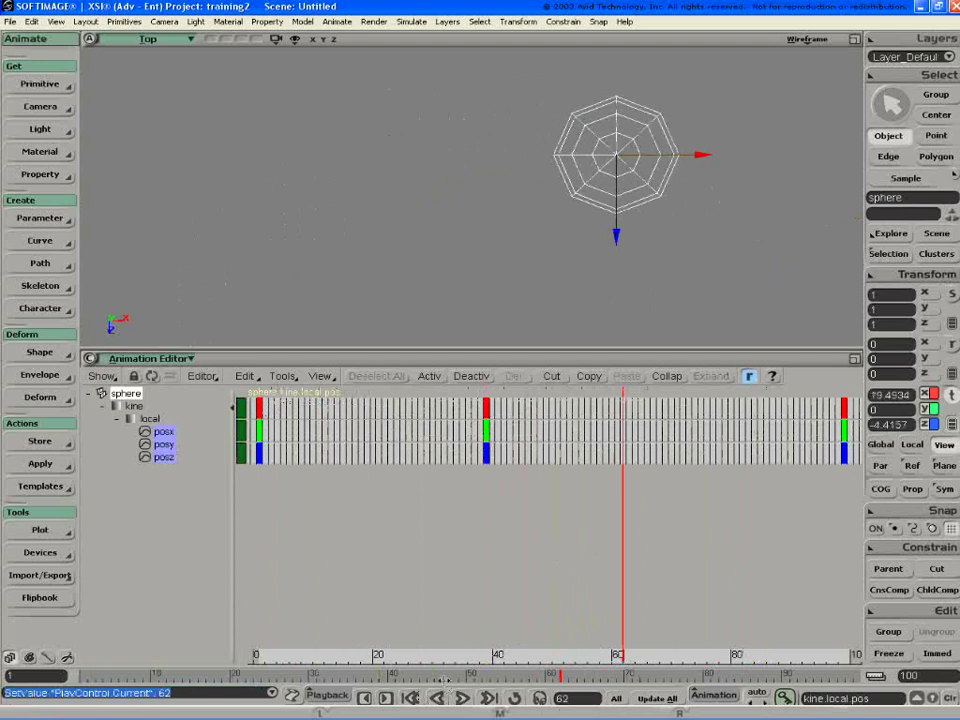
left_click_drag(560, 678, 323, 676)
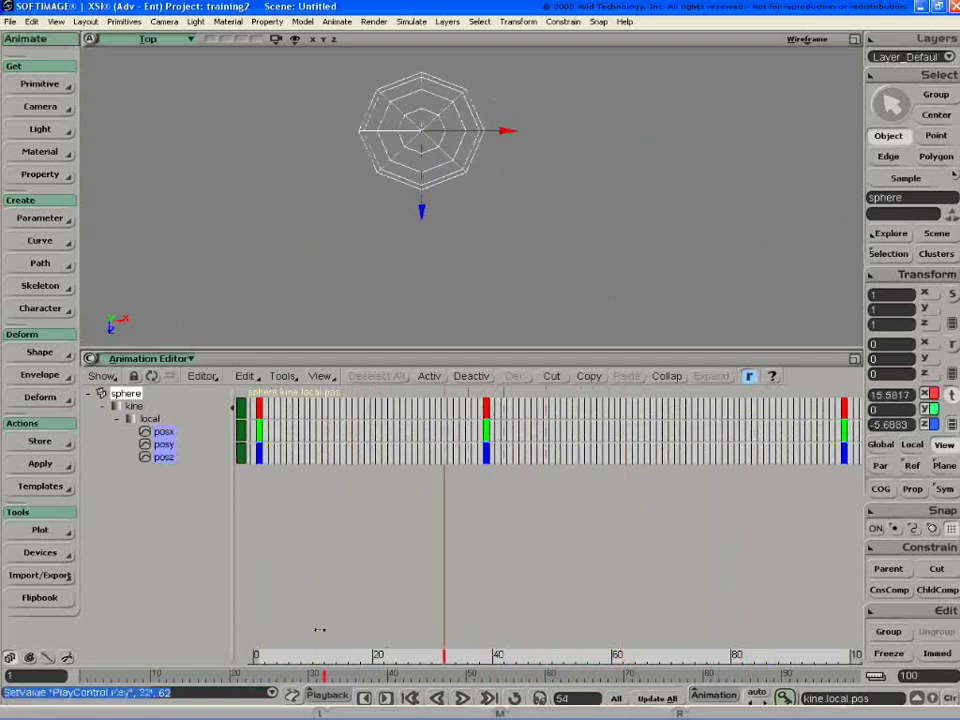
Deactivate the sphere's posz curve, scrub the animation to compare the motion, and reactivate the curve
left_click(242, 456)
left_click_drag(433, 678, 285, 600)
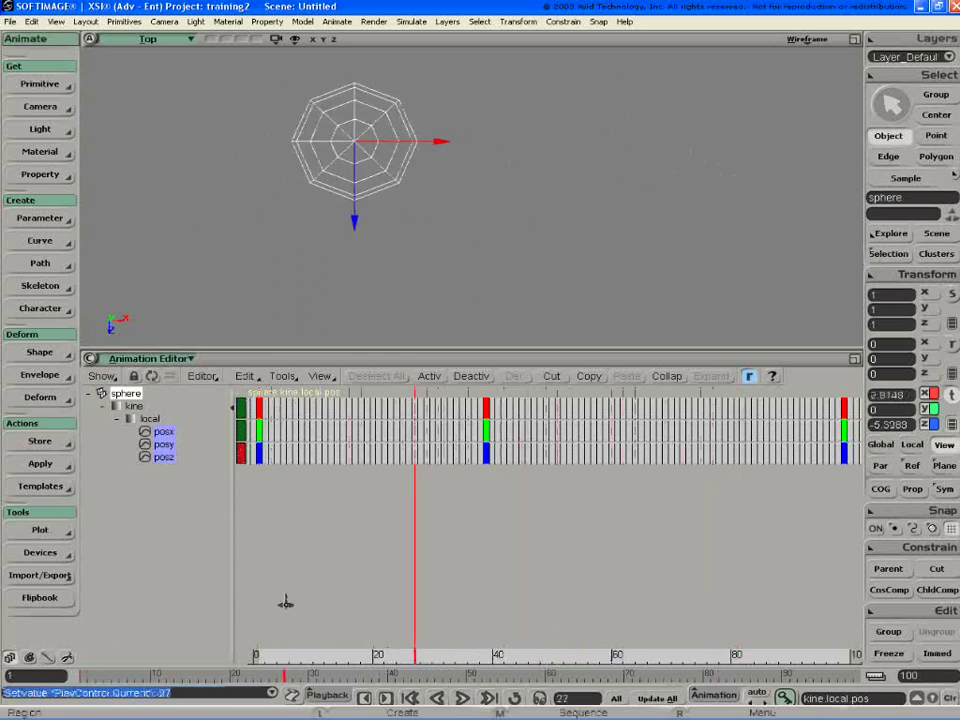
left_click(242, 456)
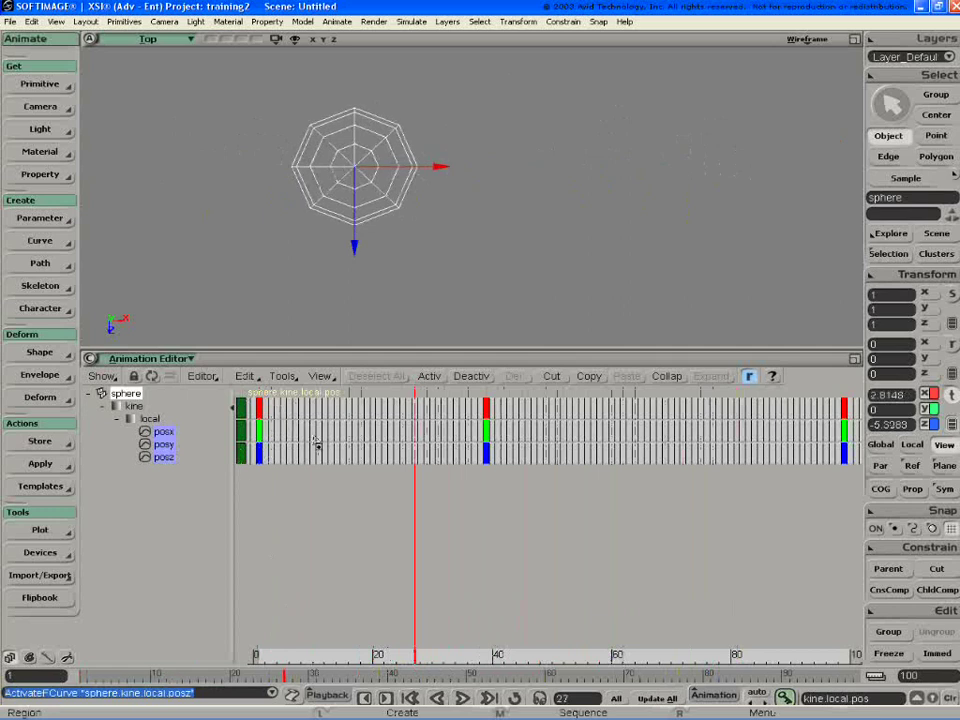
Select a dopesheet region from frame 1 to 49 on the posy and posz tracks and deactivate it
left_click_drag(313, 452, 462, 453)
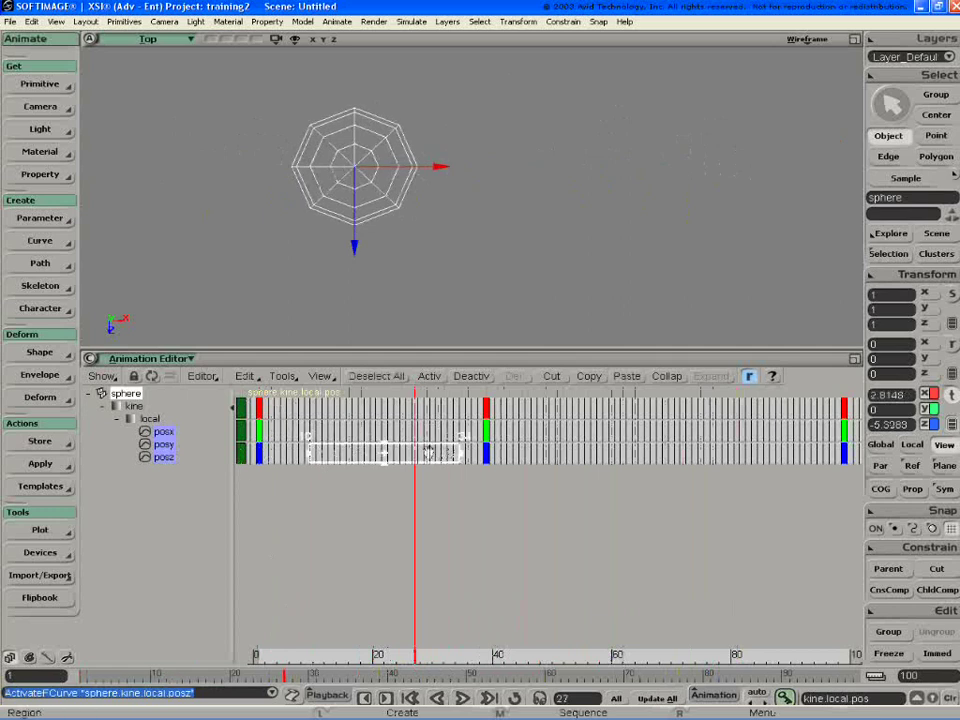
left_click(258, 430)
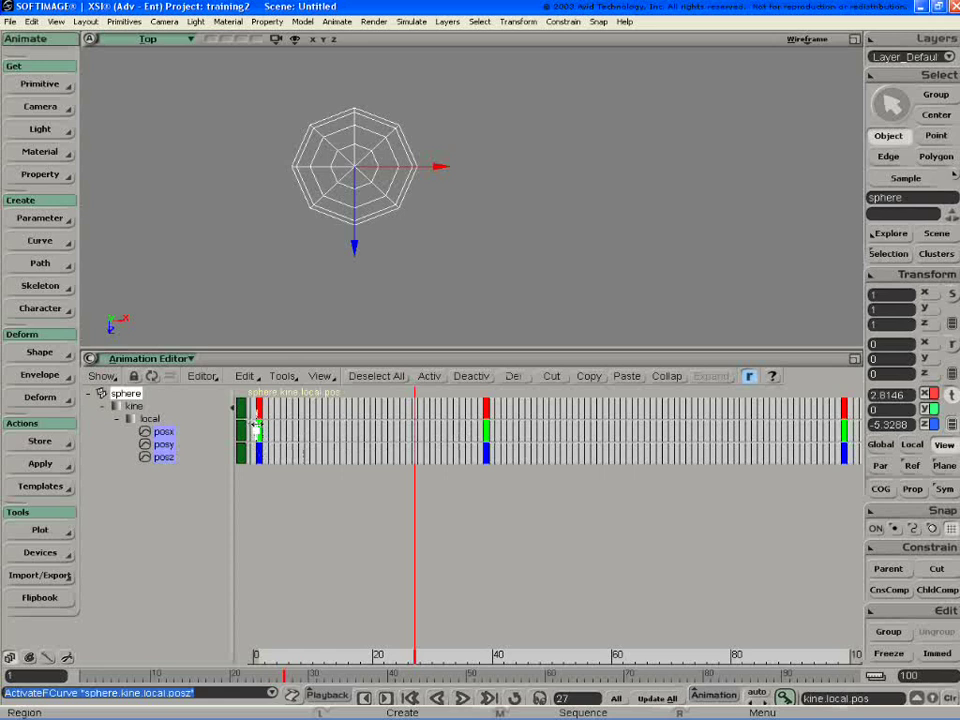
left_click_drag(543, 437, 126, 499)
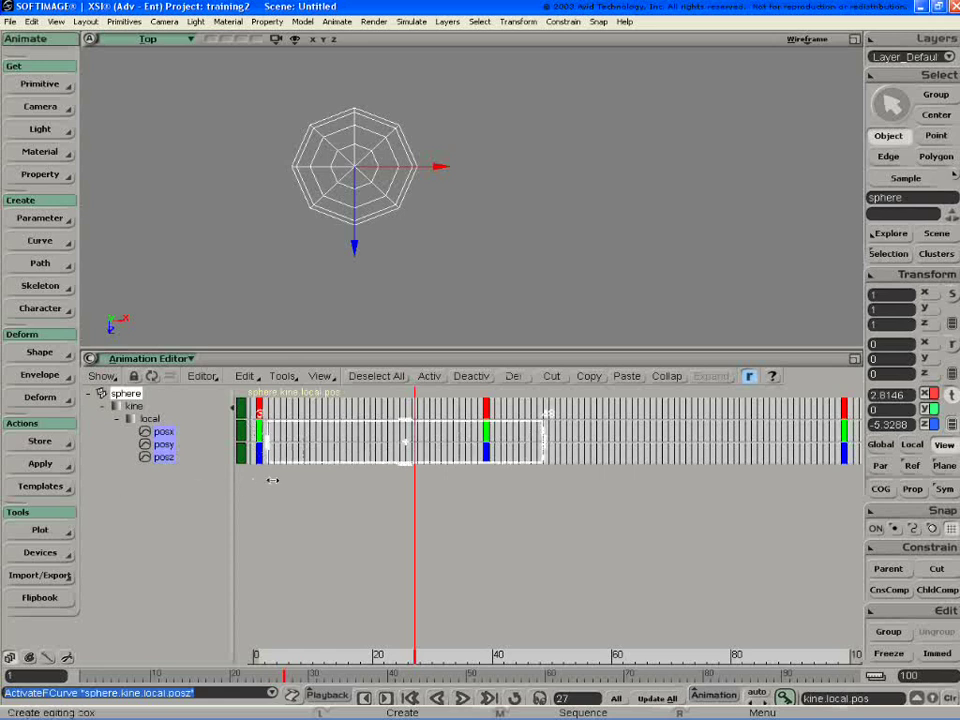
right_click(297, 440)
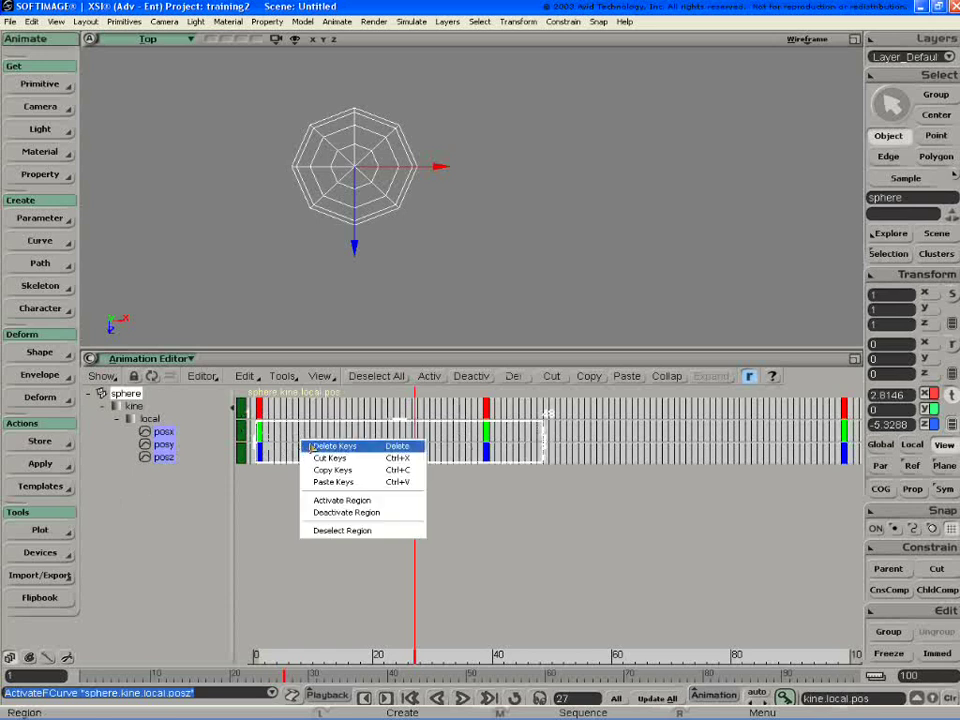
left_click(340, 499)
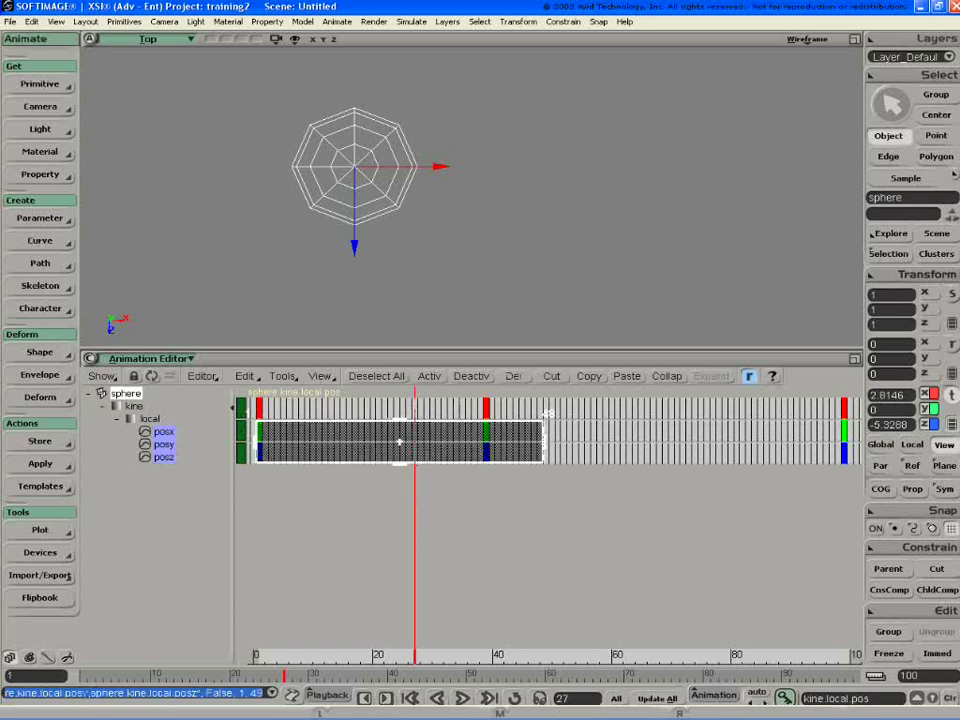
Scrub to frame 40 to check the motion and reactivate the selected posy and posz region
left_click_drag(284, 677, 389, 656)
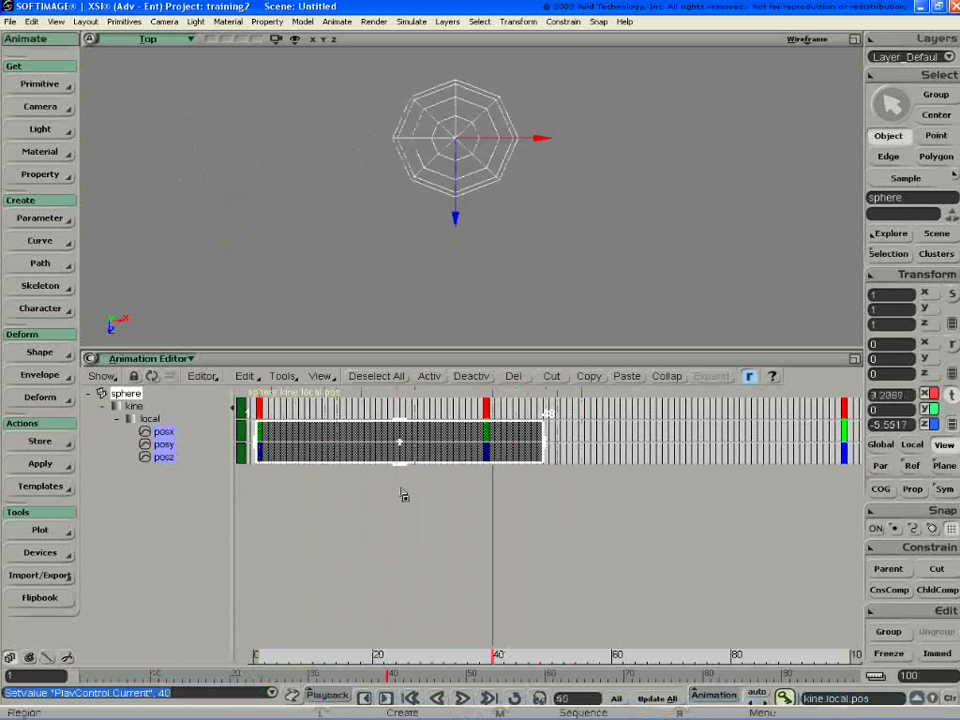
right_click(434, 445)
left_click(481, 504)
Mark the region from frame 47 to 55 on all three position tracks and insert that gap repeatedly, shifting the last keys later
left_click(473, 407)
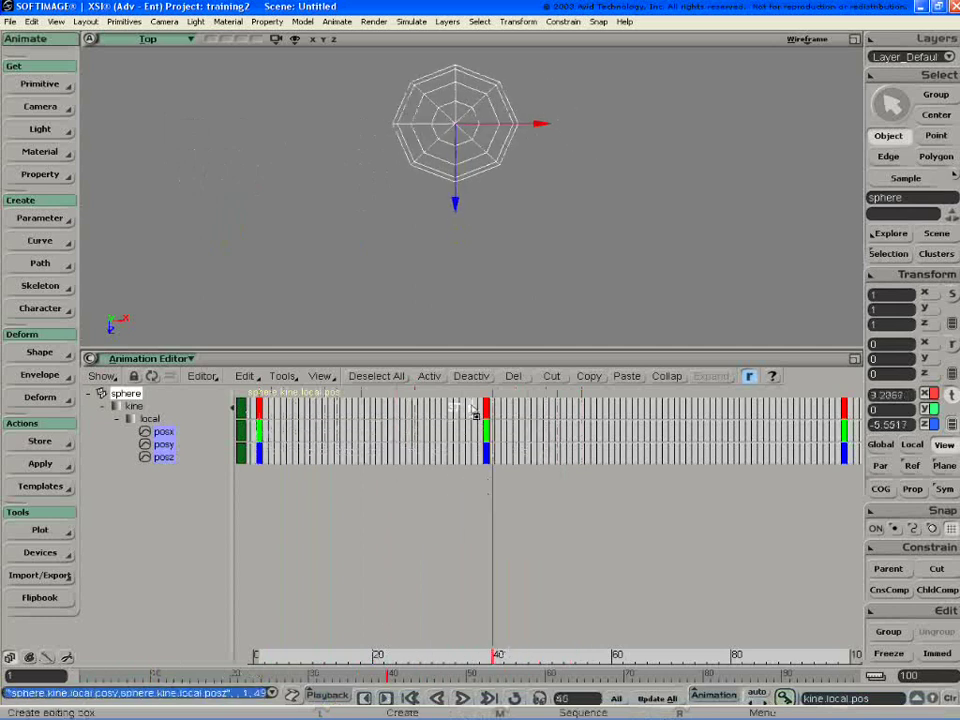
left_click_drag(474, 410, 510, 458)
left_click_drag(359, 412, 555, 416)
key("Insert")
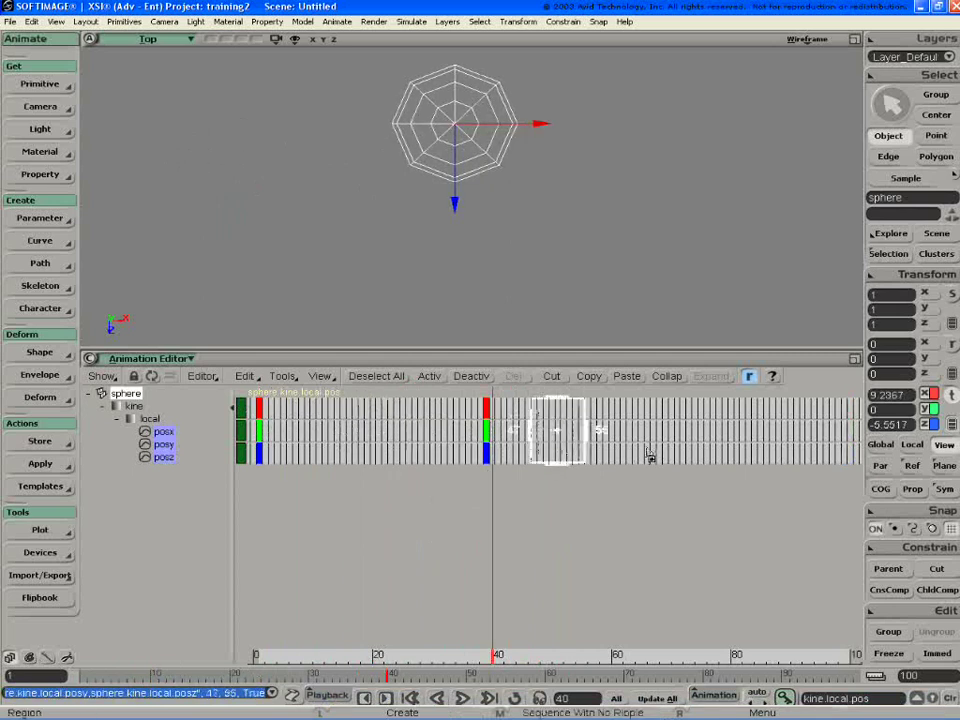
middle_click_drag(646, 471, 636, 470)
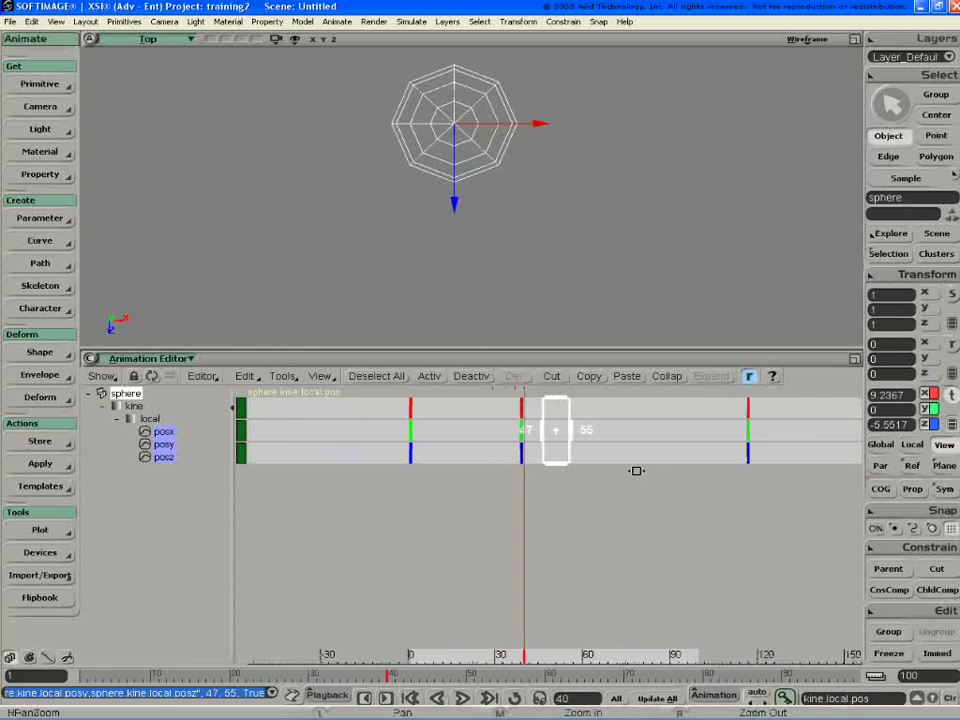
key("Insert")
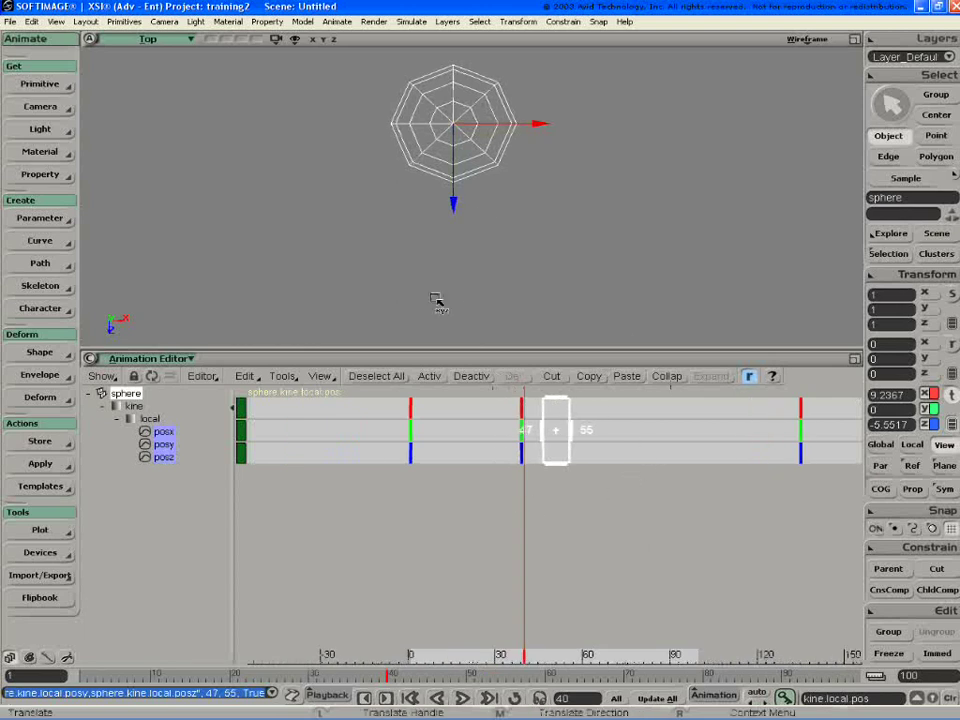